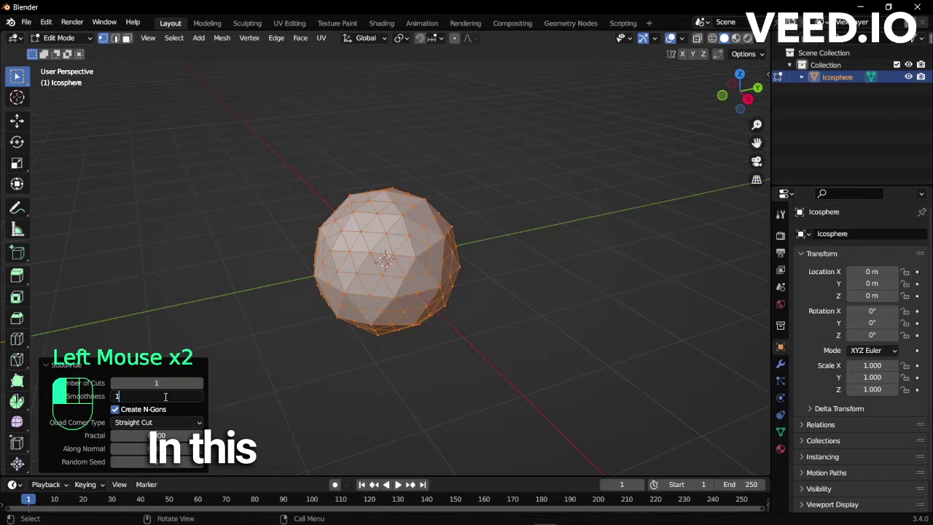
# Step: Move past the intro preview to Blender's default startup scene with cube, camera and light
pyautogui.press('Return')
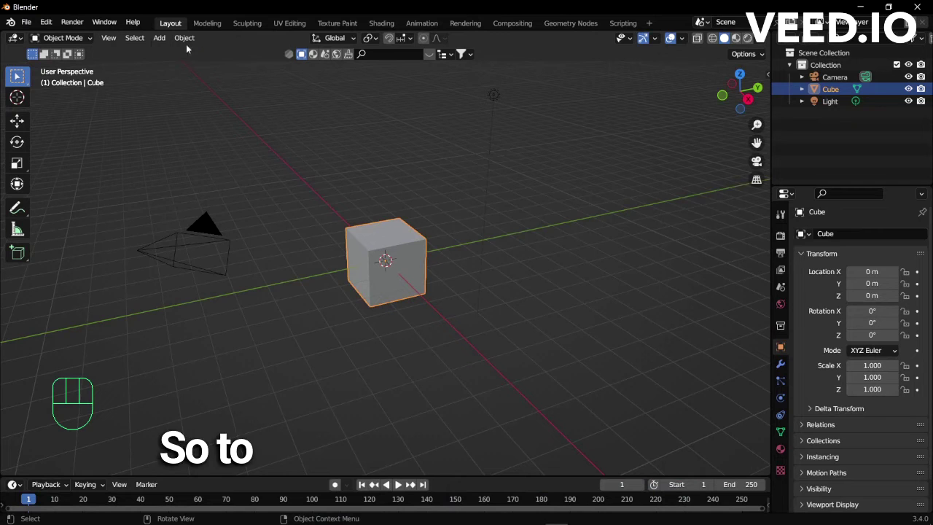
# Step: Open the Add-ons preferences and search 'cel' to find Object: Cell Fracture
pyautogui.click(46, 22)
pyautogui.click(58, 193)
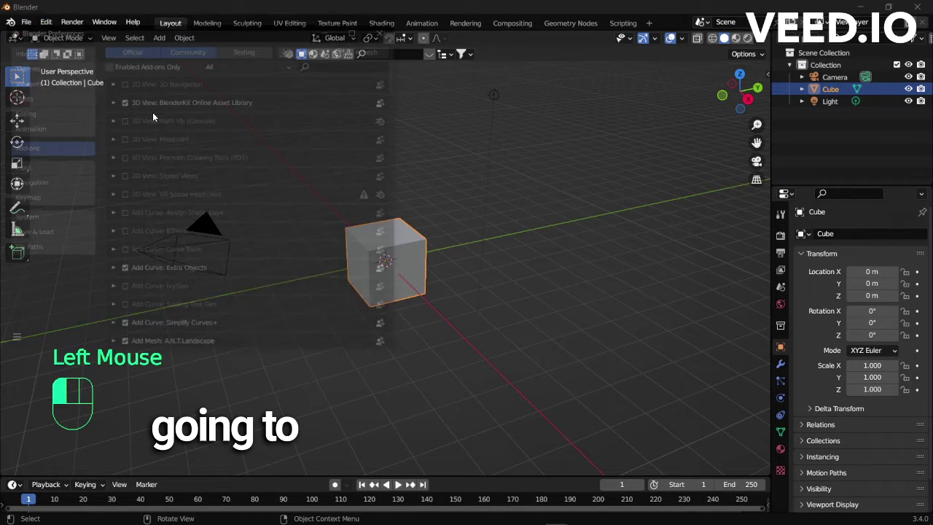
pyautogui.click(317, 63)
pyautogui.write('cel')
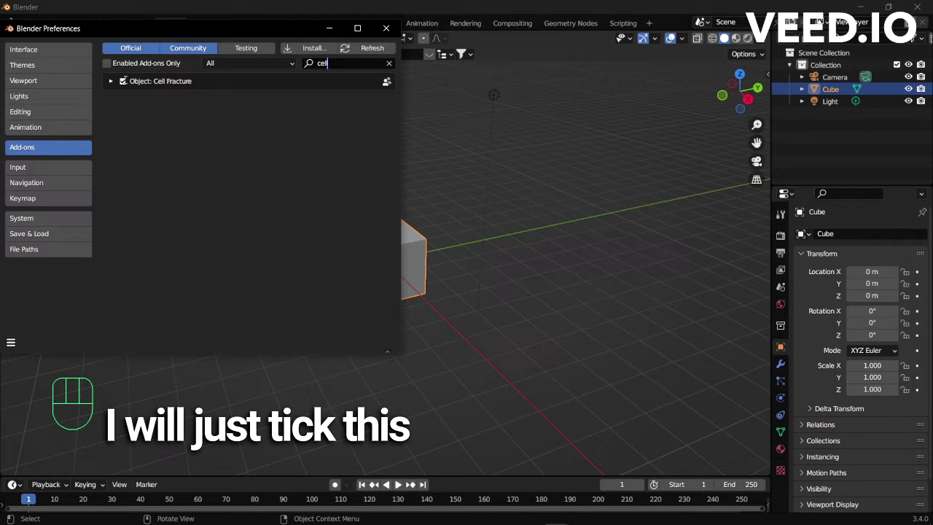
# Step: Close Preferences, delete every default object, and add an icosphere
pyautogui.click(385, 28)
pyautogui.press('a')
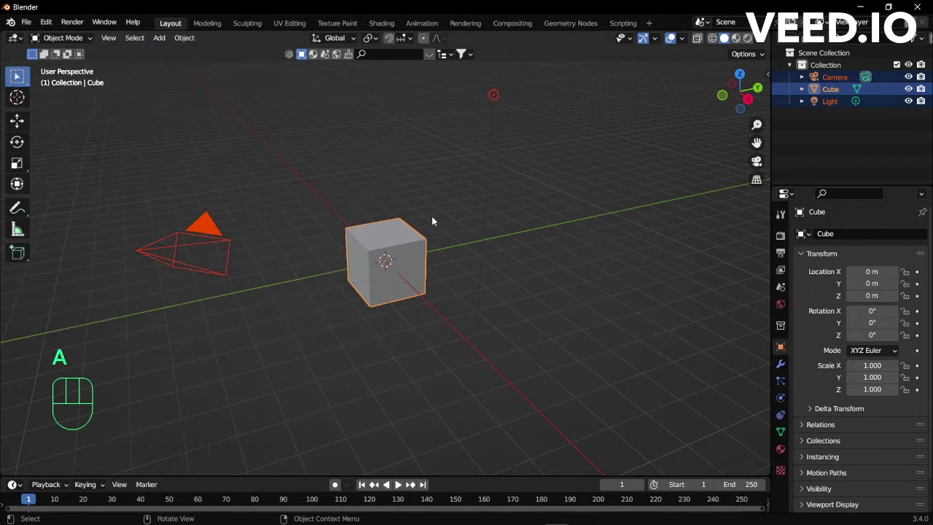
pyautogui.press('x')
pyautogui.click(433, 221)
pyautogui.hotkey('shift', 'a')
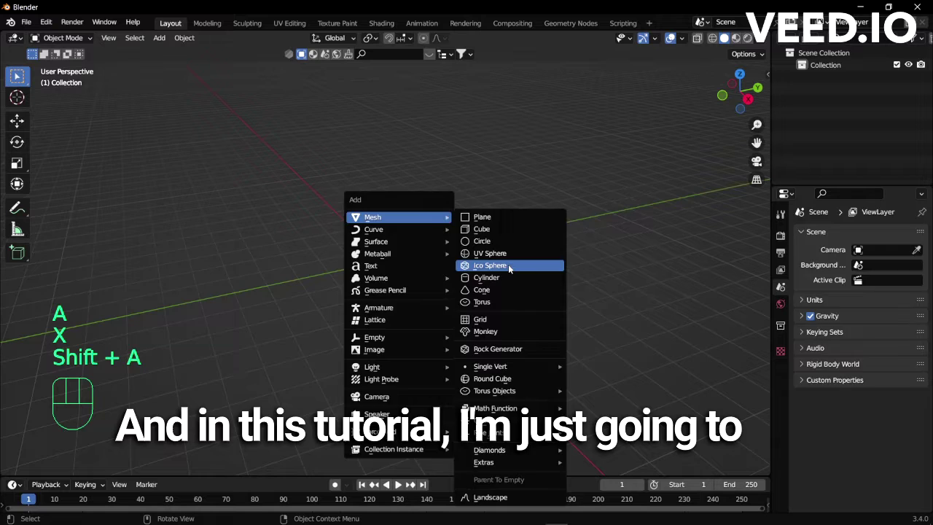
pyautogui.click(508, 265)
pyautogui.scroll(2, 445, 254)
# Step: Subdivide the icosphere mesh with 5 cuts and smoothness 1, then return to Object mode
pyautogui.press('Tab')
pyautogui.rightClick(436, 254)
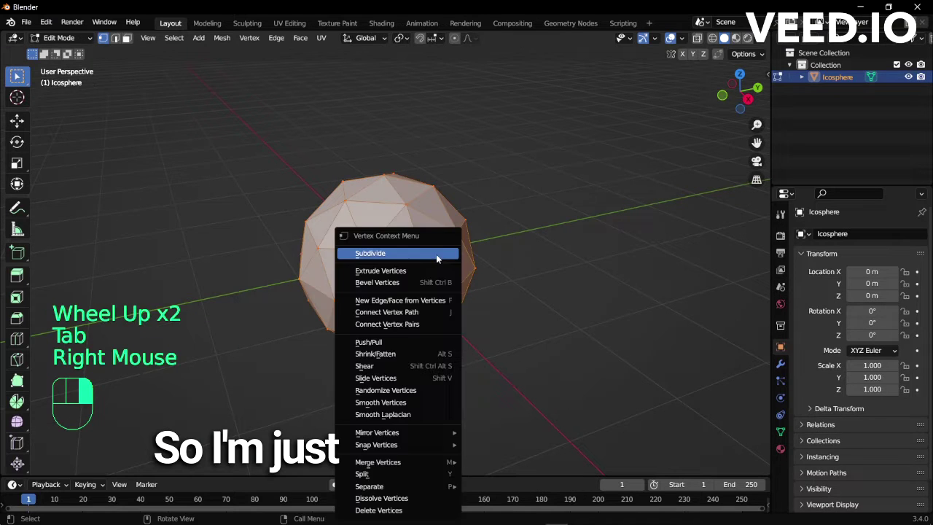
pyautogui.click(436, 254)
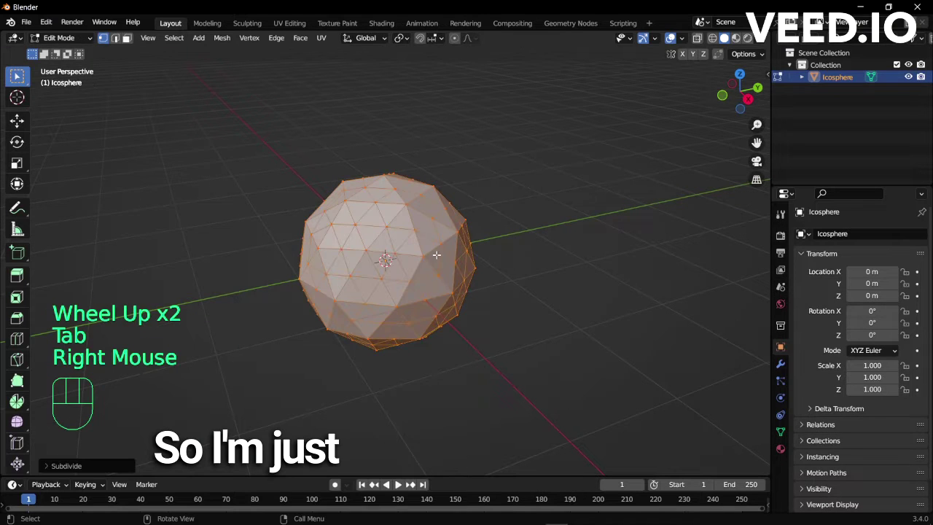
pyautogui.click(66, 466)
pyautogui.doubleClick(170, 382)
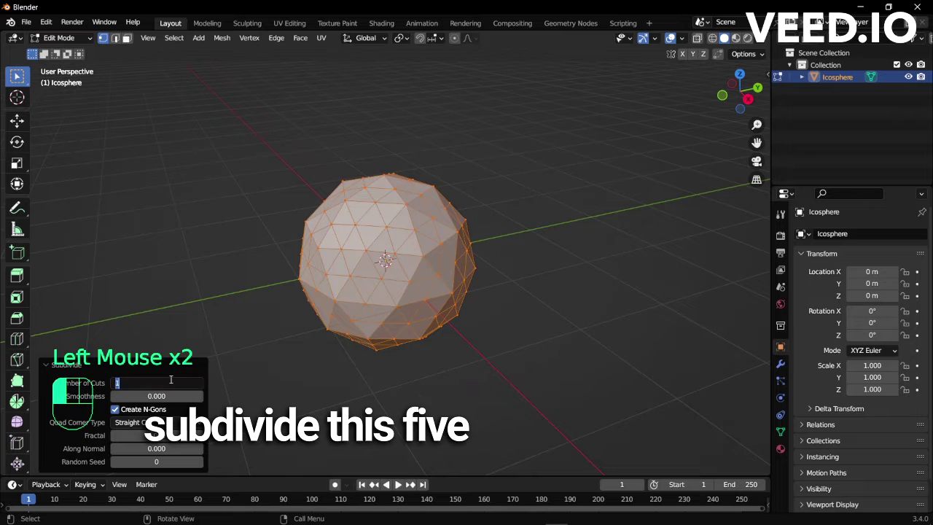
pyautogui.write('5')
pyautogui.press('Return')
pyautogui.tripleClick(167, 395)
pyautogui.write('1')
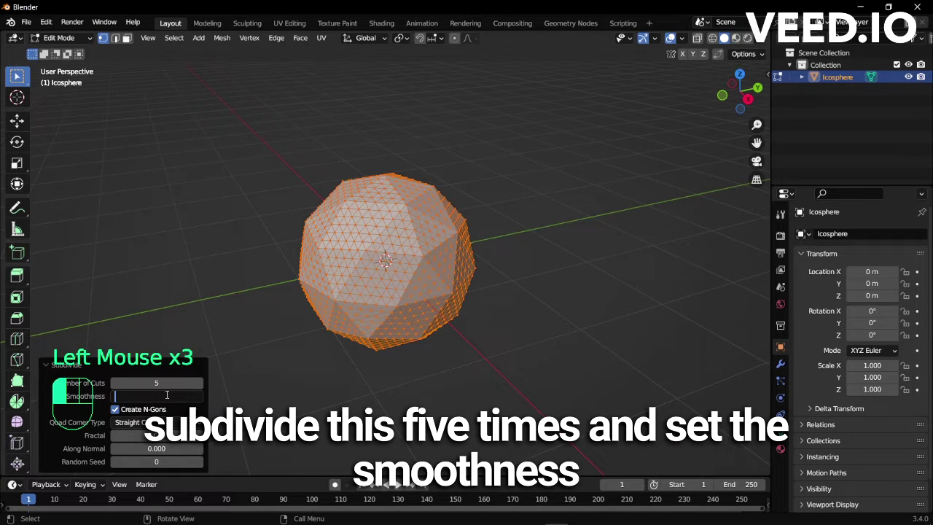
pyautogui.press('Return')
pyautogui.press('Tab')
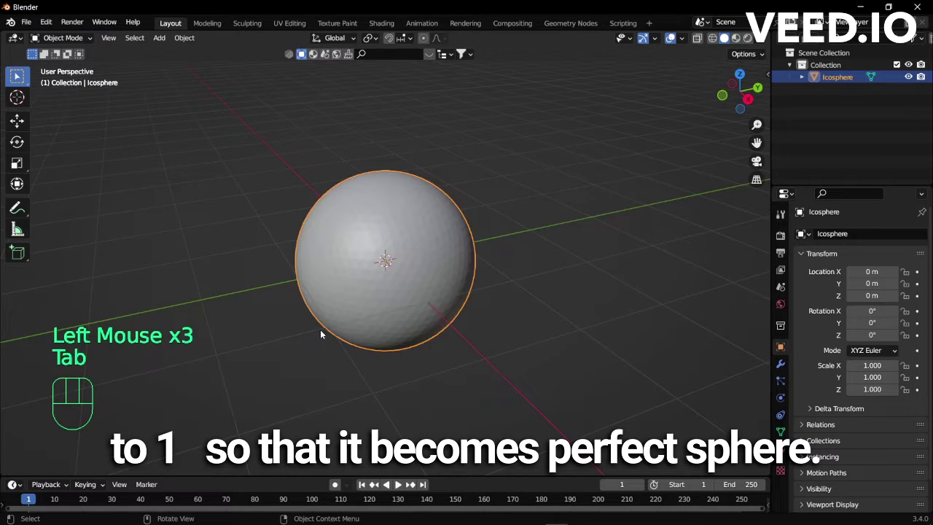
pyautogui.scroll(2, 319, 332)
pyautogui.scroll(-1, 320, 333)
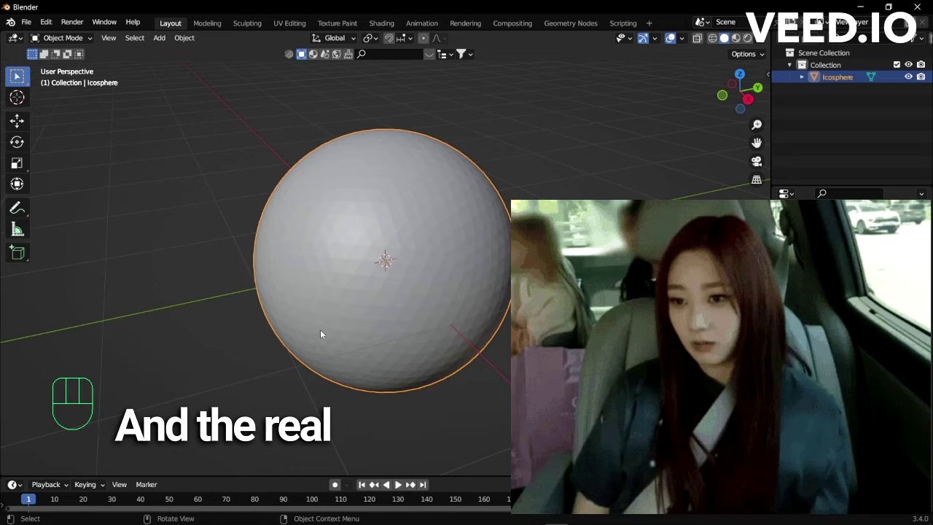
# Step: Select the sphere and run Quick Effects Cell Fracture with Own Verts as the point source
pyautogui.click(244, 174)
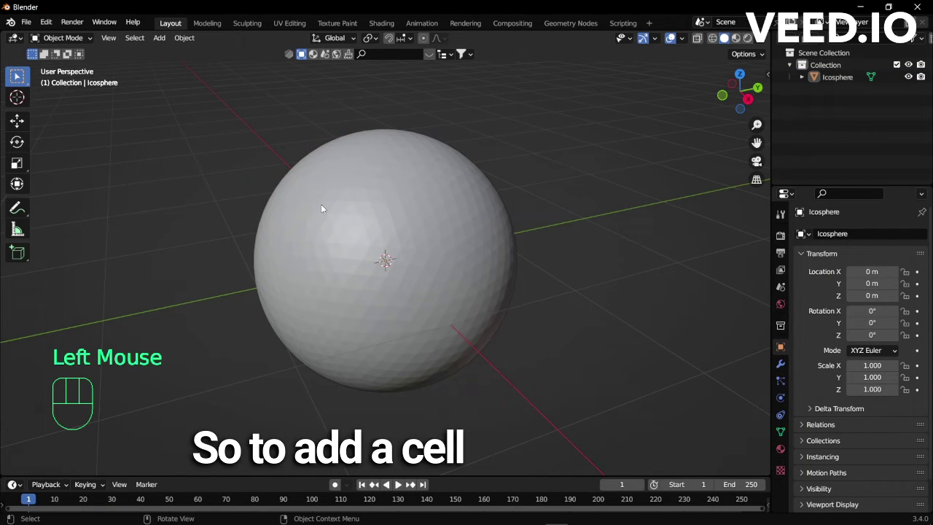
pyautogui.doubleClick(321, 209)
pyautogui.click(183, 38)
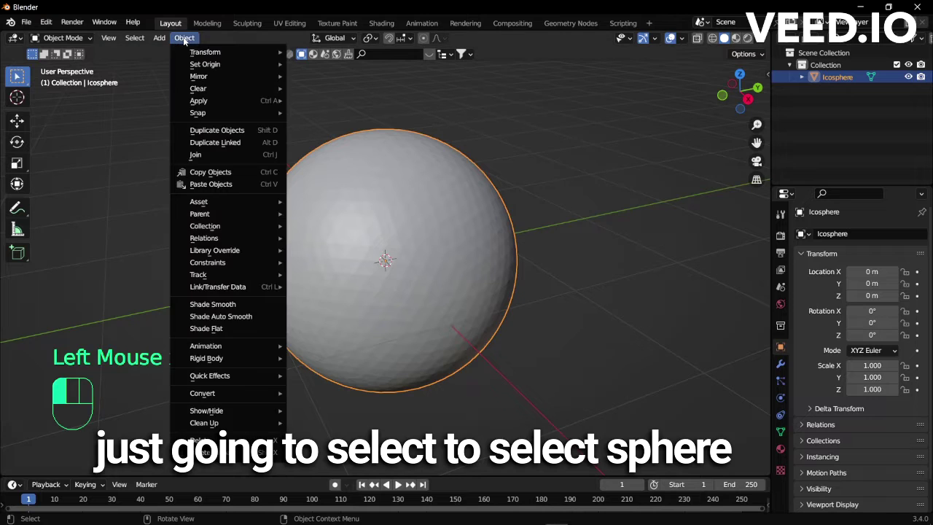
pyautogui.moveTo(225, 375)
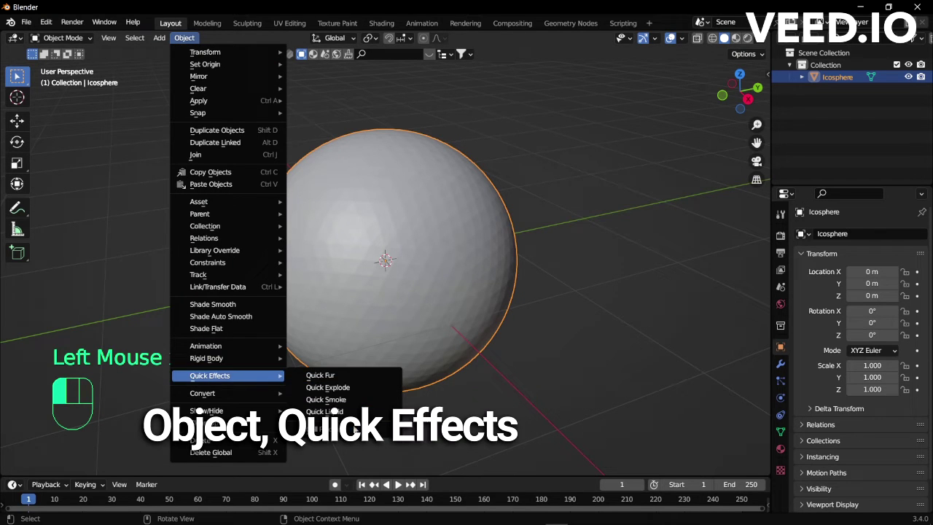
pyautogui.click(334, 429)
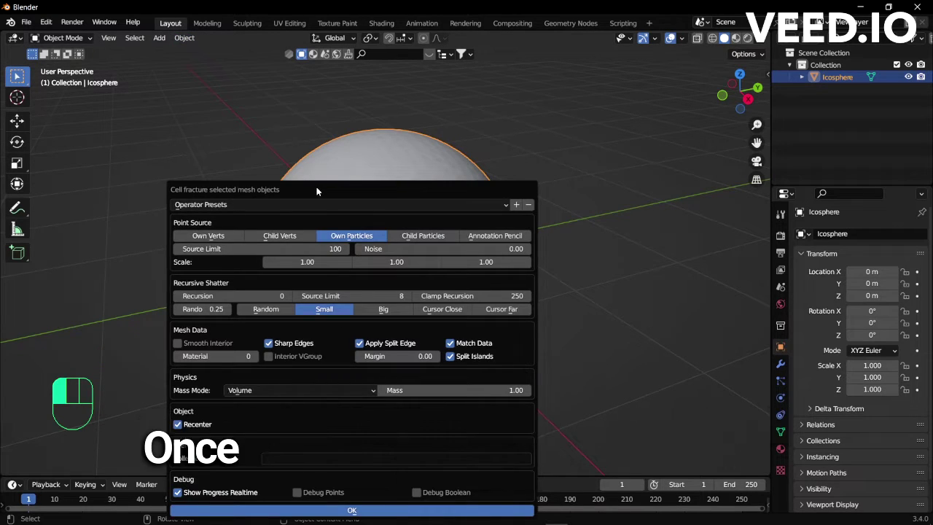
pyautogui.click(217, 192)
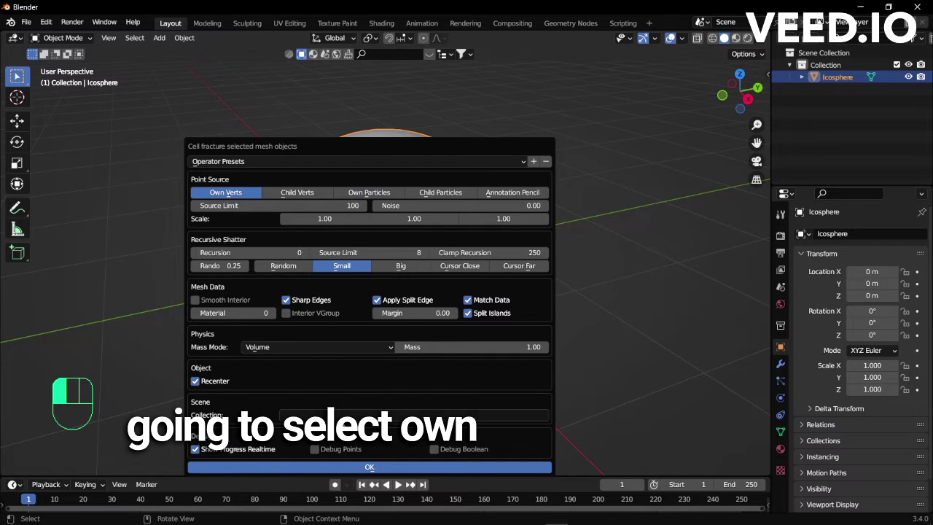
pyautogui.click(350, 467)
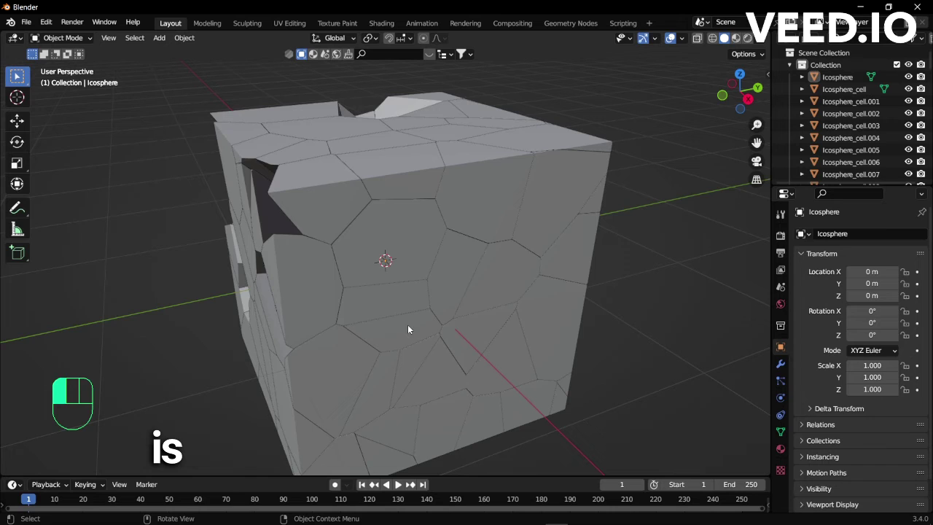
# Step: Select the original Icosphere in the Outliner and scale it down to 0.388
pyautogui.hotkey('ctrl', 'z')
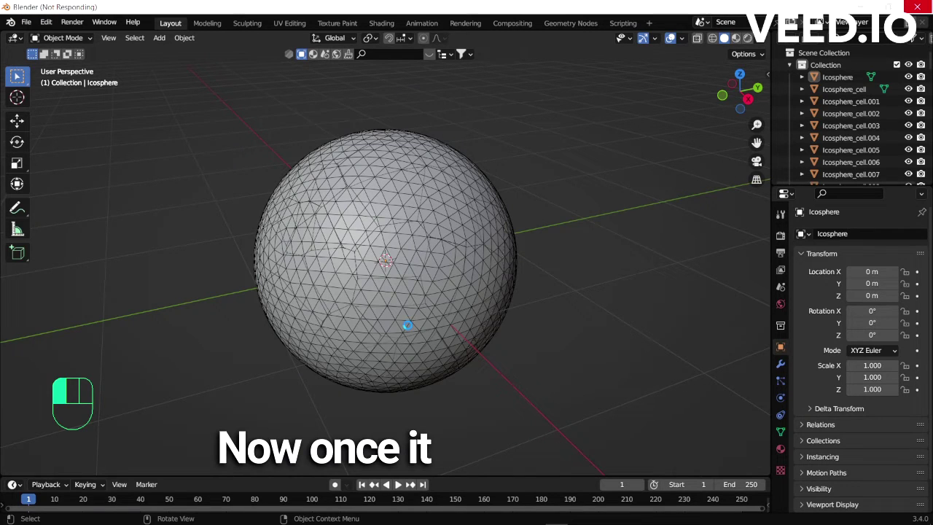
pyautogui.scroll(-5, 407, 325)
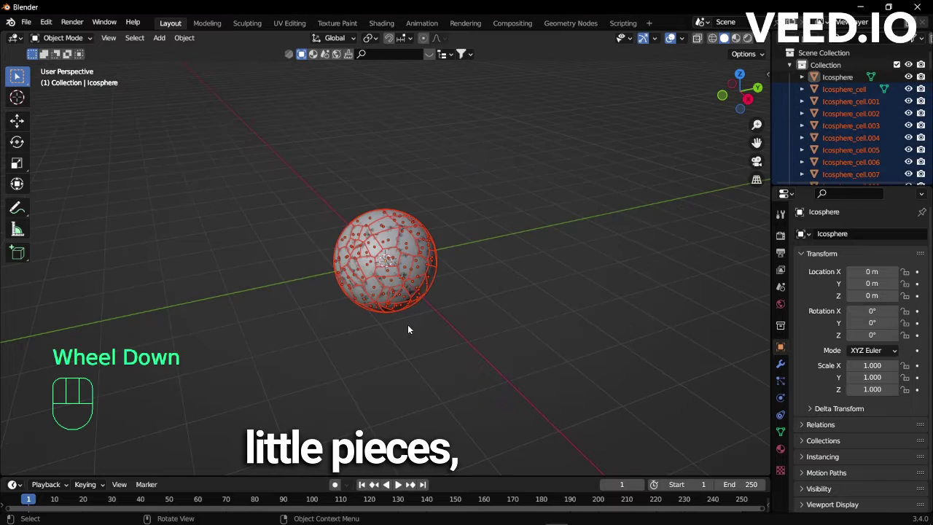
pyautogui.scroll(2, 408, 324)
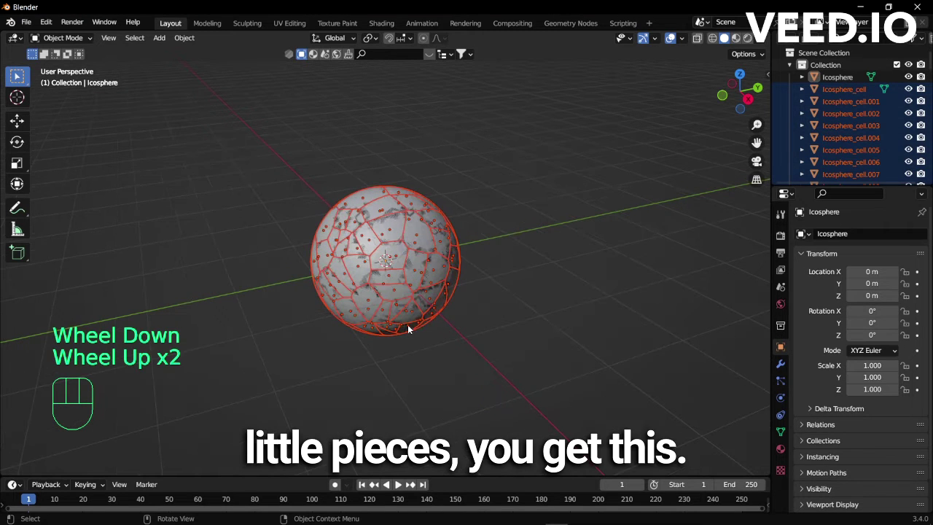
pyautogui.click(519, 289)
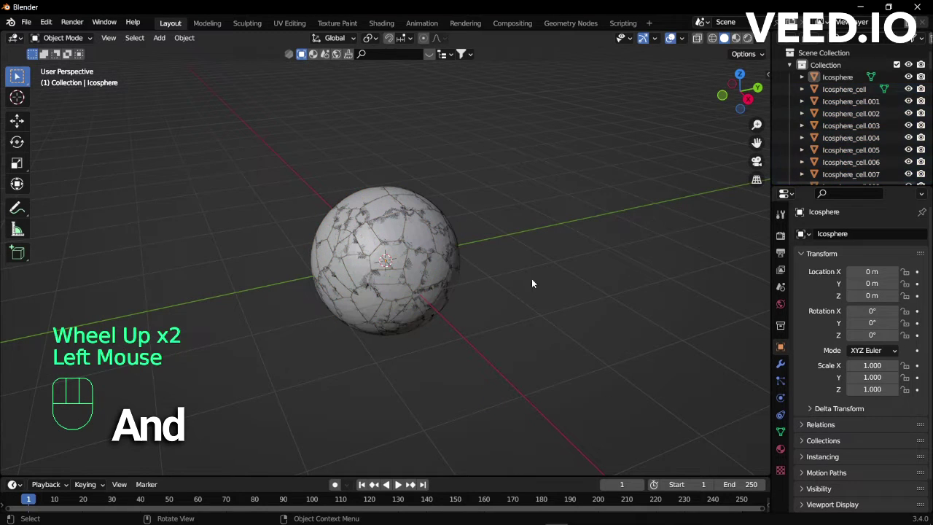
pyautogui.click(838, 77)
pyautogui.scroll(1, 503, 201)
pyautogui.scroll(1, 503, 200)
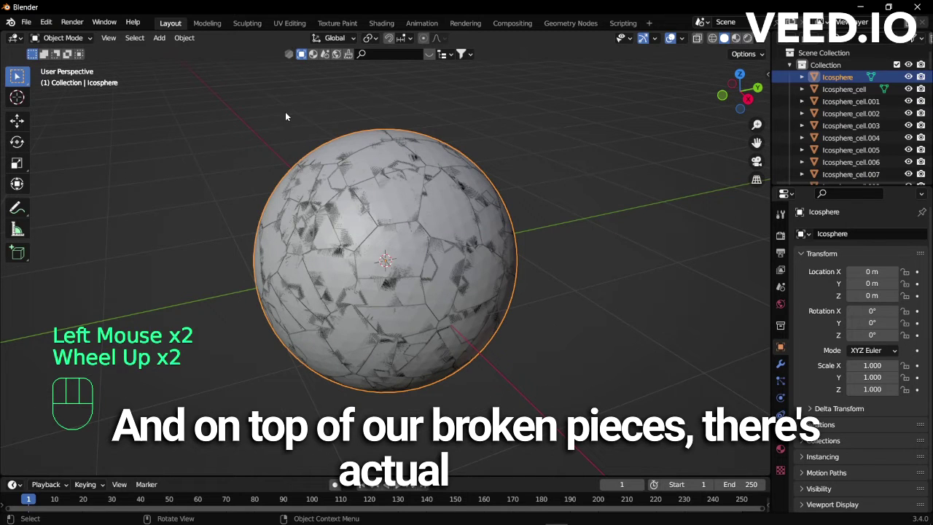
pyautogui.press('s')
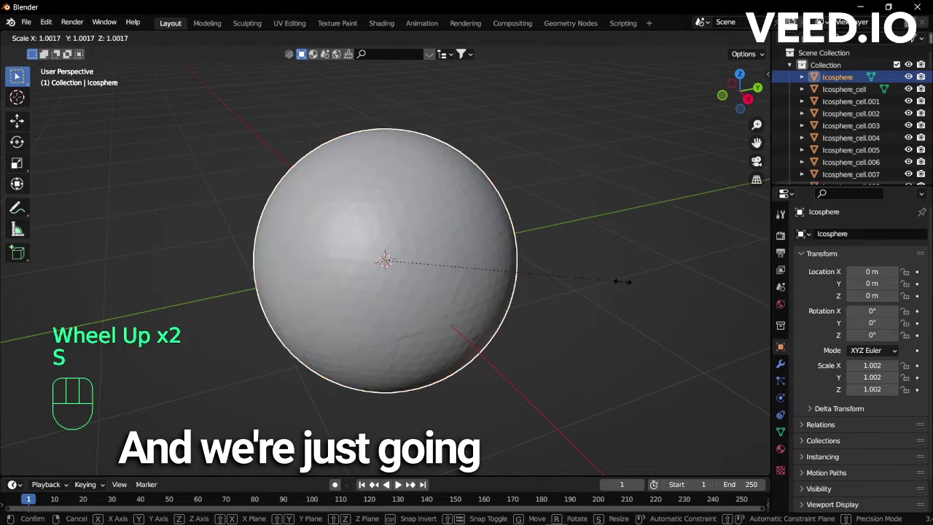
pyautogui.click(473, 284)
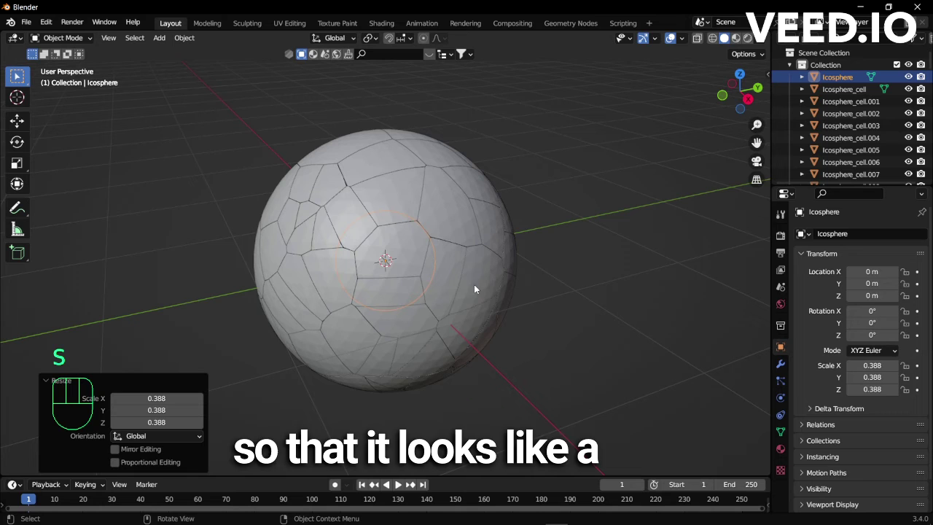
# Step: Give fragment Icosphere_cell.089 an Active Rigid Body in Physics Properties
pyautogui.scroll(-2, 572, 244)
pyautogui.scroll(2, 571, 244)
pyautogui.moveTo(571, 244); pyautogui.dragTo(507, 217, button='middle')
pyautogui.click(386, 255)
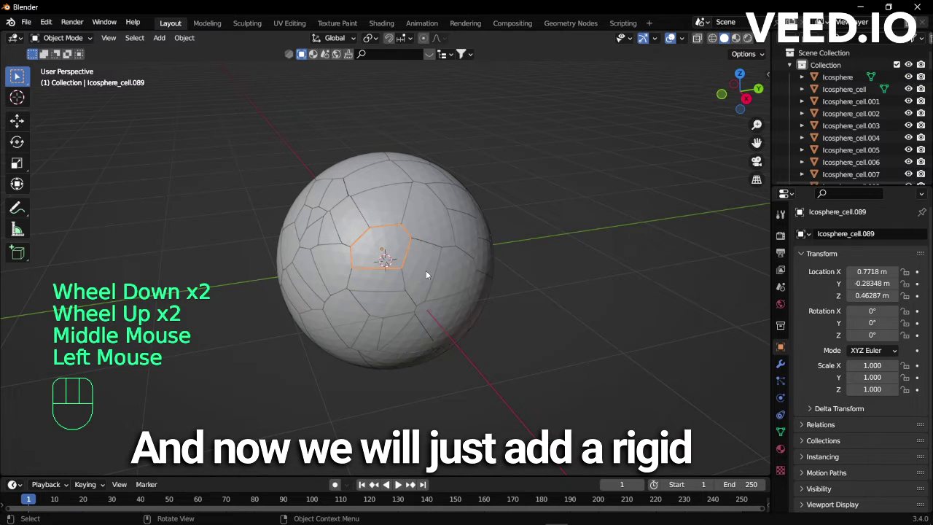
pyautogui.moveTo(484, 259); pyautogui.dragTo(458, 248, button='middle')
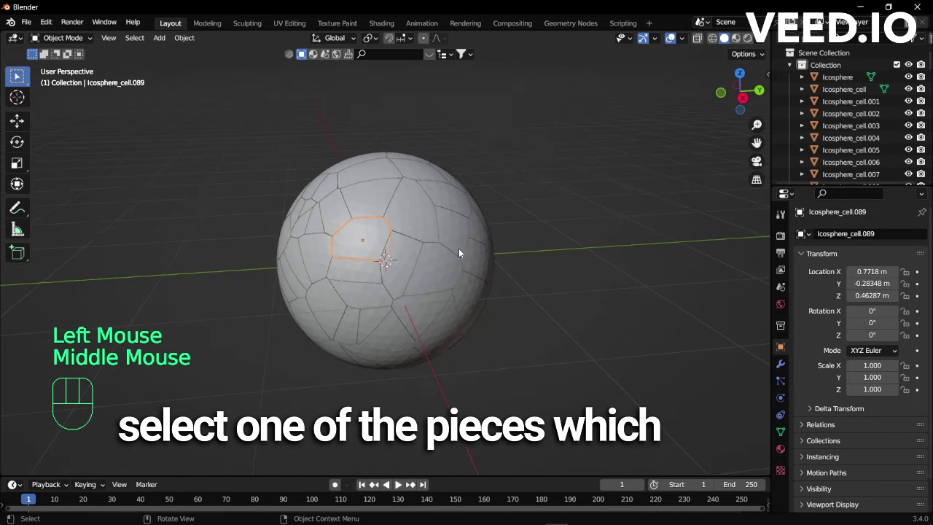
pyautogui.click(780, 397)
pyautogui.click(866, 314)
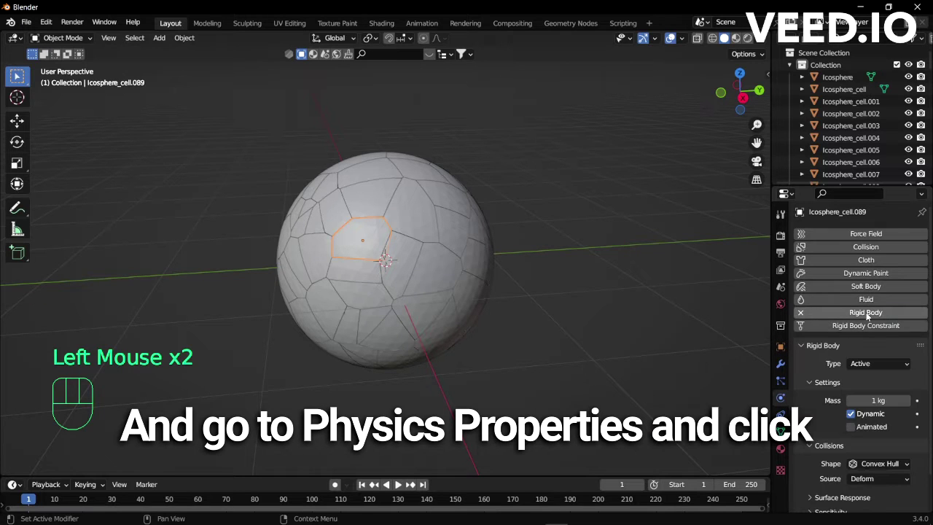
# Step: Play the timeline to test the cell's fall, then rewind to the start frame
pyautogui.click(398, 484)
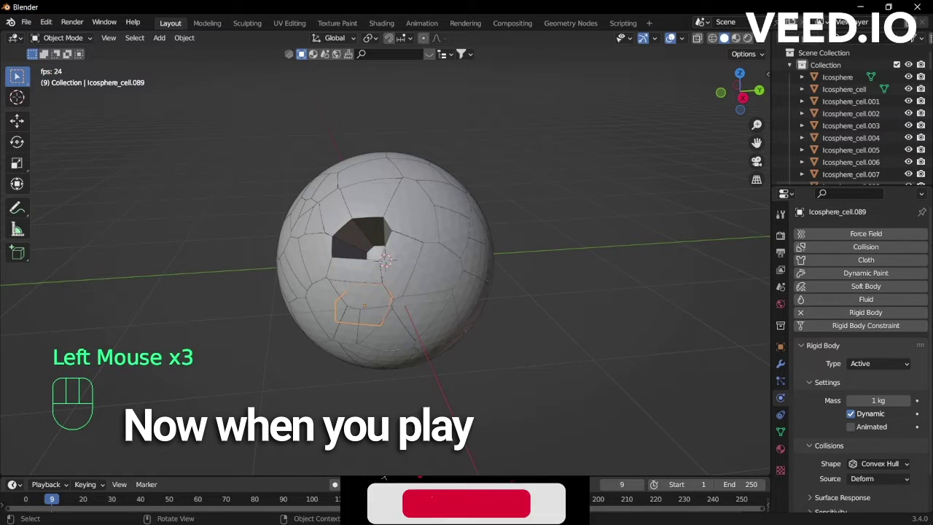
pyautogui.click(398, 484)
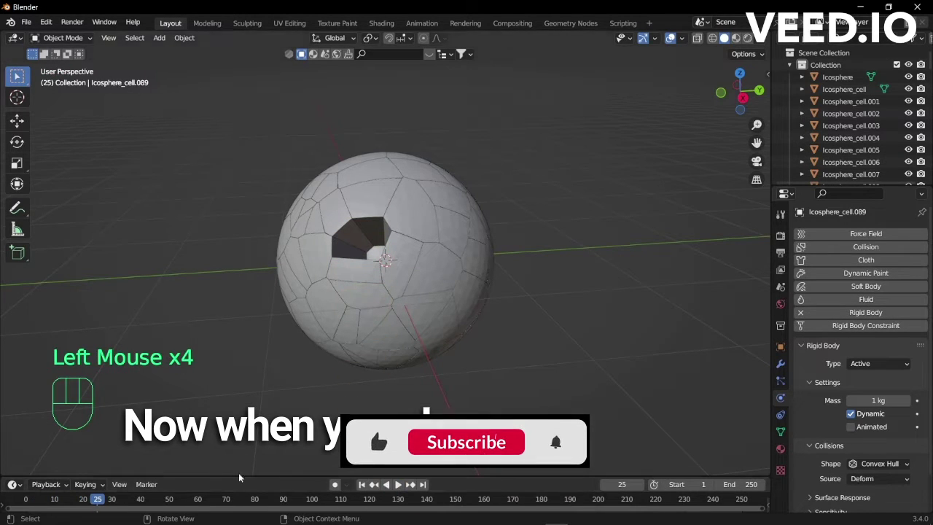
pyautogui.click(25, 500)
pyautogui.scroll(-2, 246, 349)
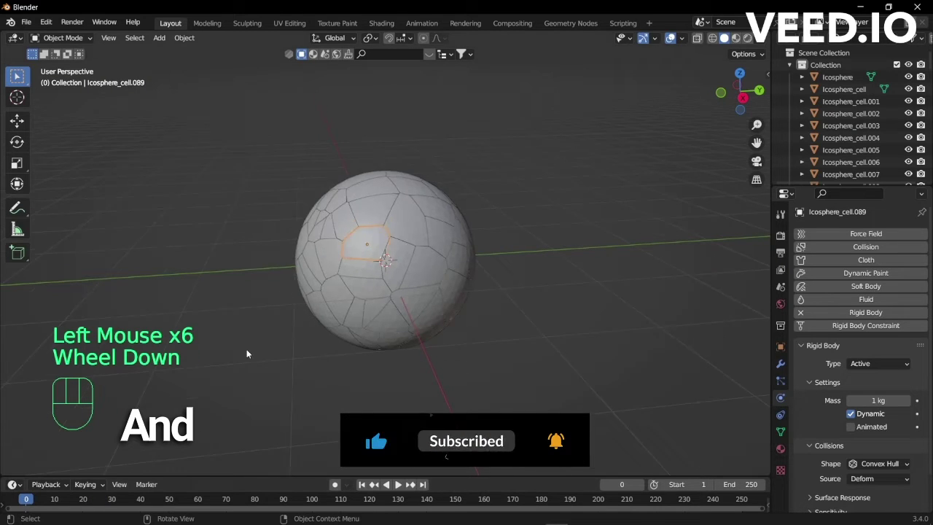
pyautogui.scroll(2, 246, 349)
pyautogui.moveTo(246, 353); pyautogui.dragTo(241, 348, button='middle')
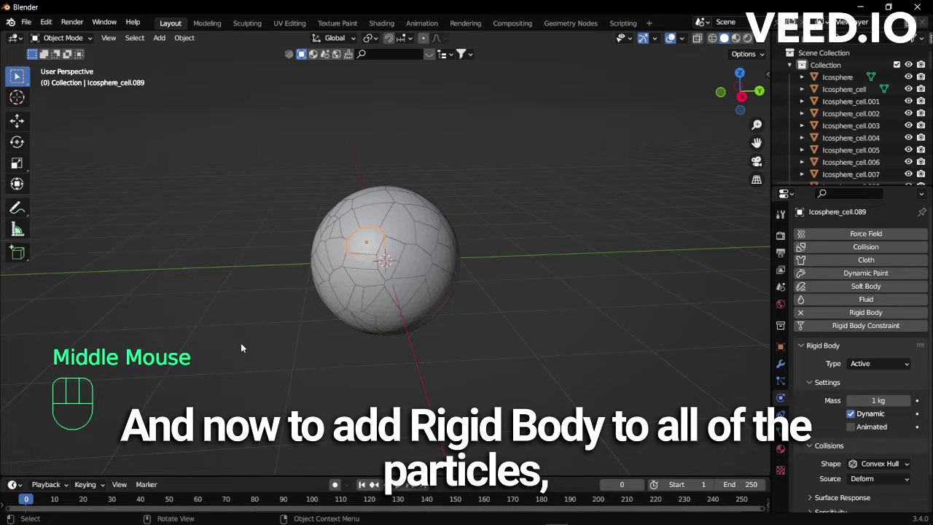
# Step: Select all objects and copy the active cell's rigid-body settings to them all
pyautogui.press('a')
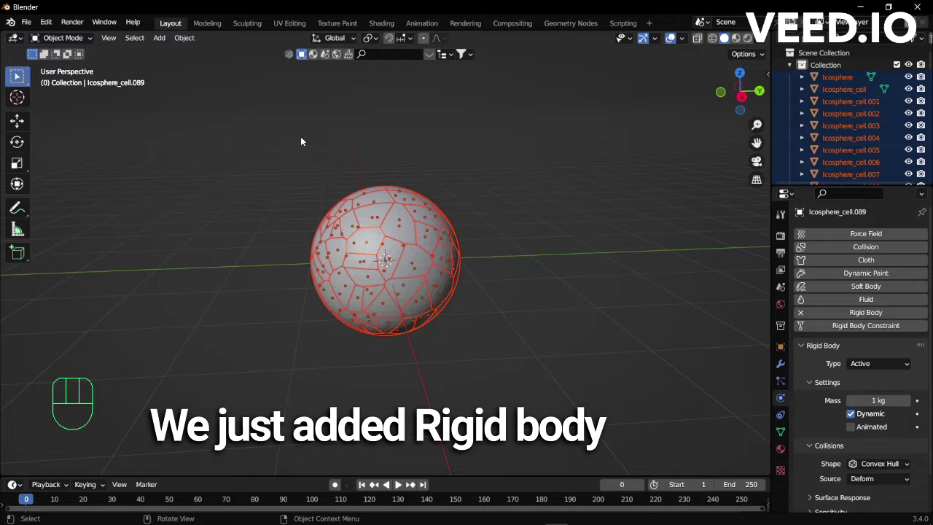
pyautogui.click(183, 37)
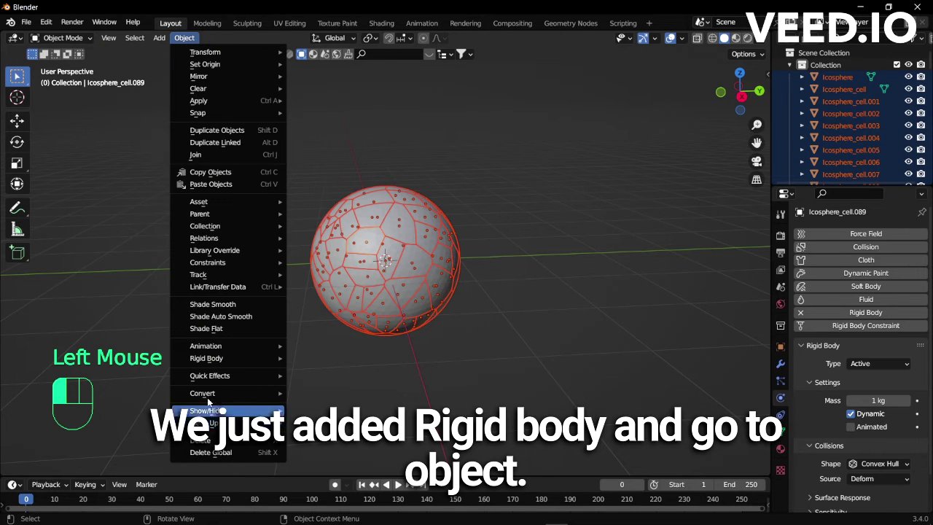
pyautogui.moveTo(252, 358)
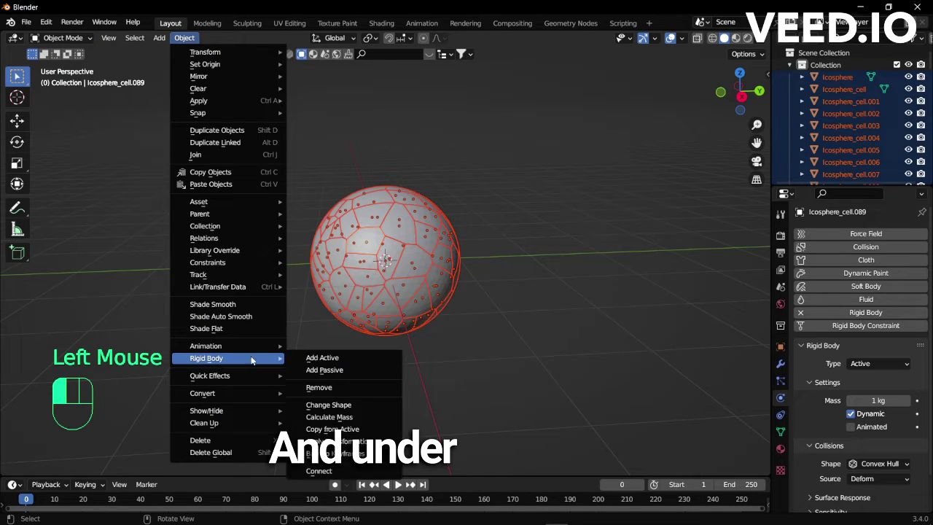
pyautogui.click(327, 429)
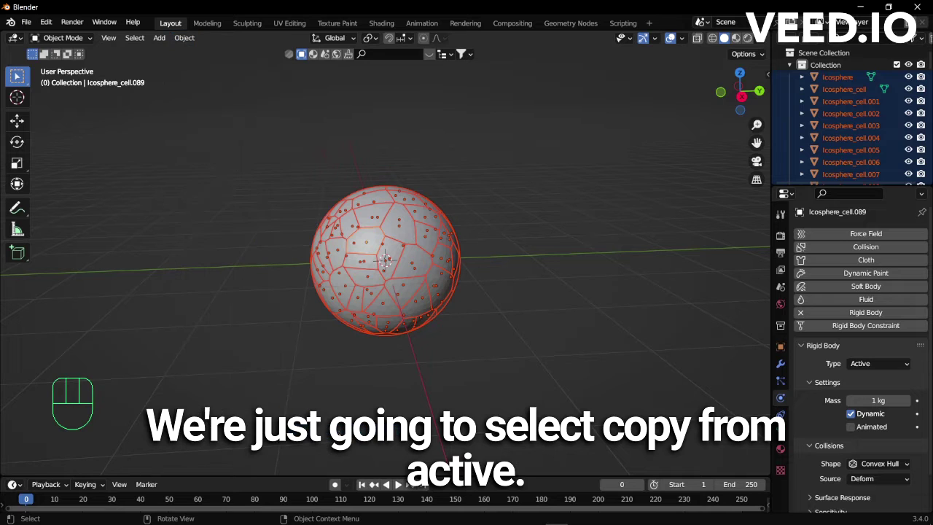
# Step: Deselect everything and play the simulation to watch the cells scatter
pyautogui.scroll(-2, 423, 439)
pyautogui.click(424, 432)
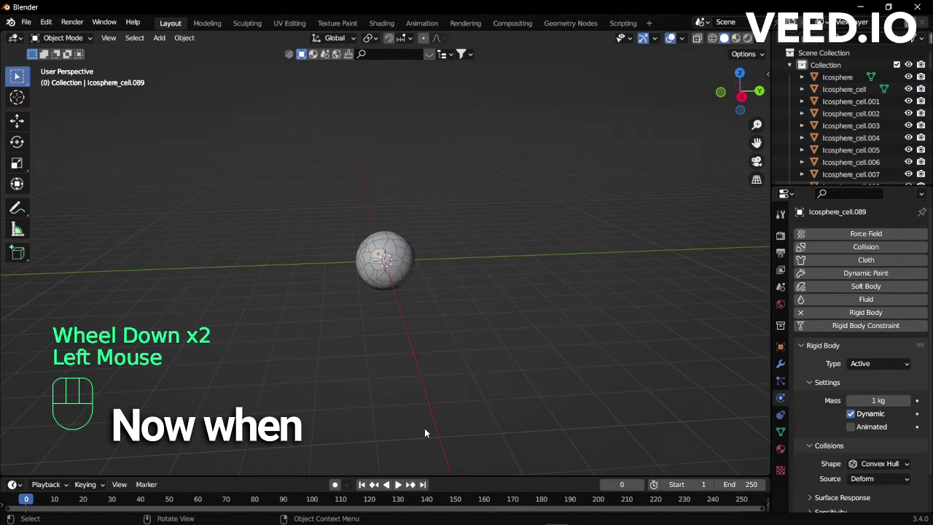
pyautogui.press('space')
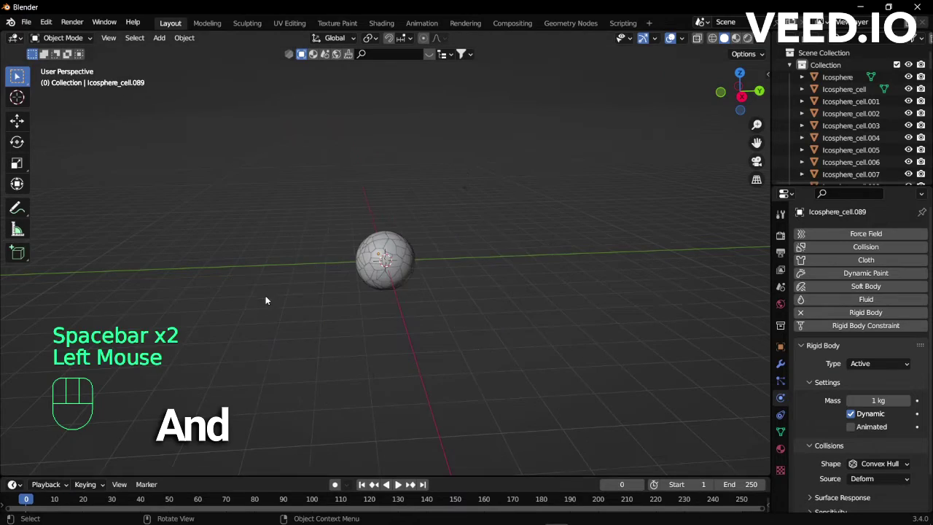
pyautogui.scroll(2, 265, 299)
# Step: Scale the Icosphere core to about 1.878, test the explosion, and rewind to frame 0
pyautogui.click(837, 77)
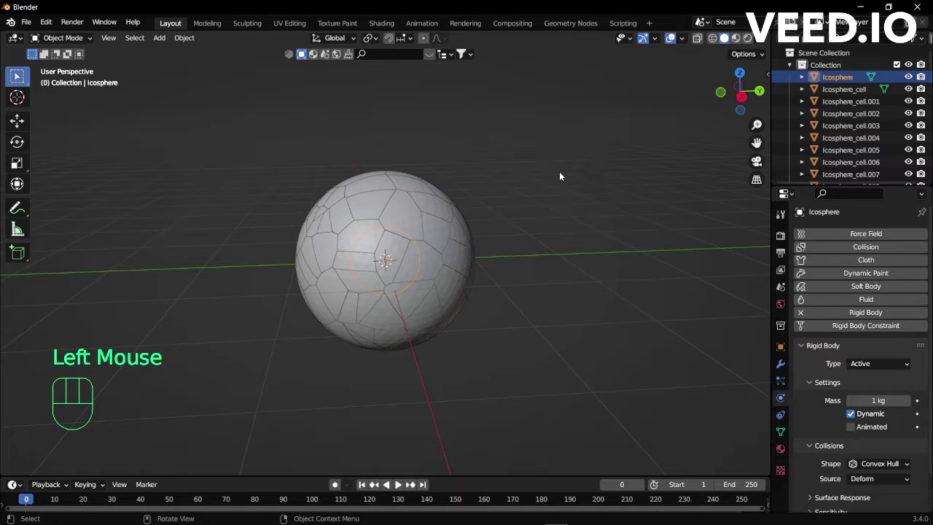
pyautogui.press('s')
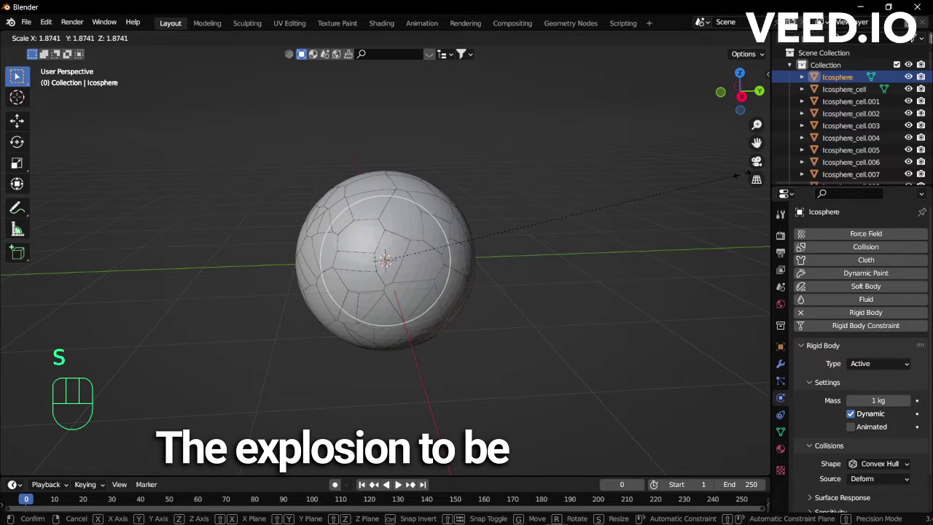
pyautogui.click(741, 173)
pyautogui.scroll(-3, 472, 262)
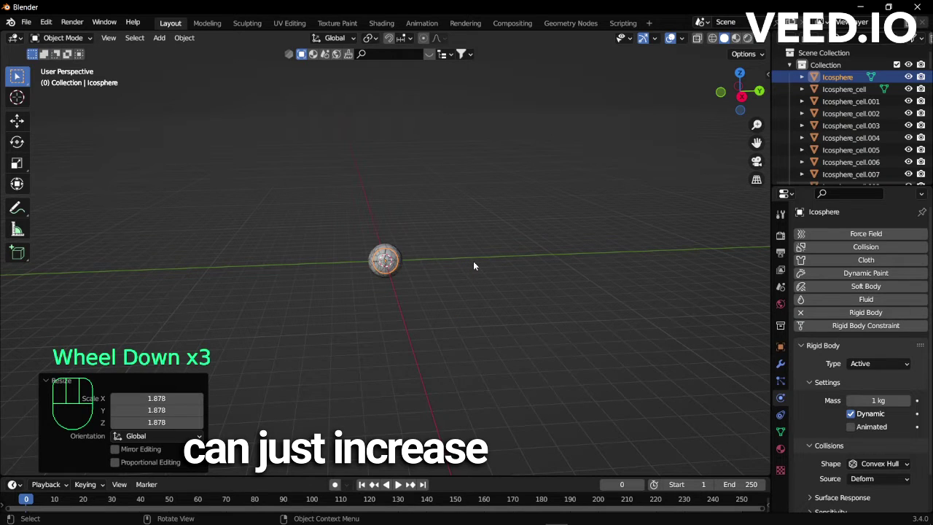
pyautogui.press('space')
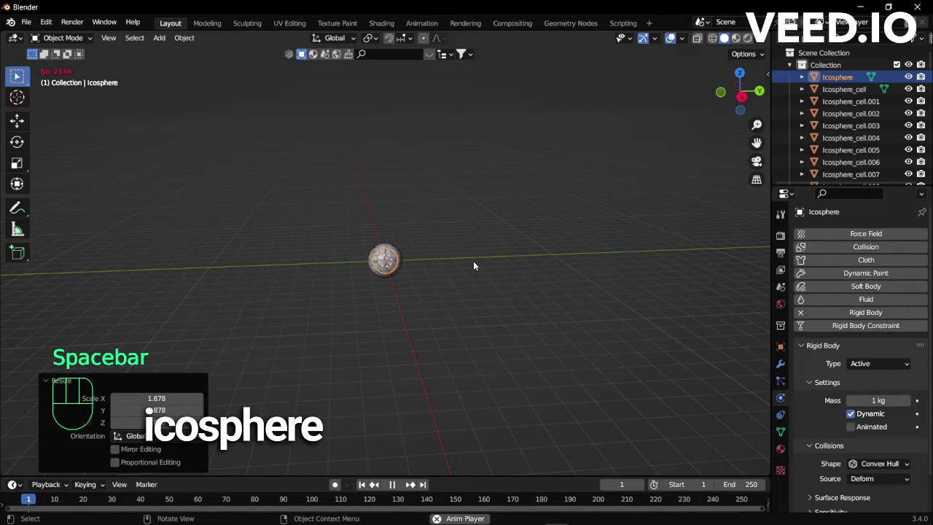
pyautogui.press('space')
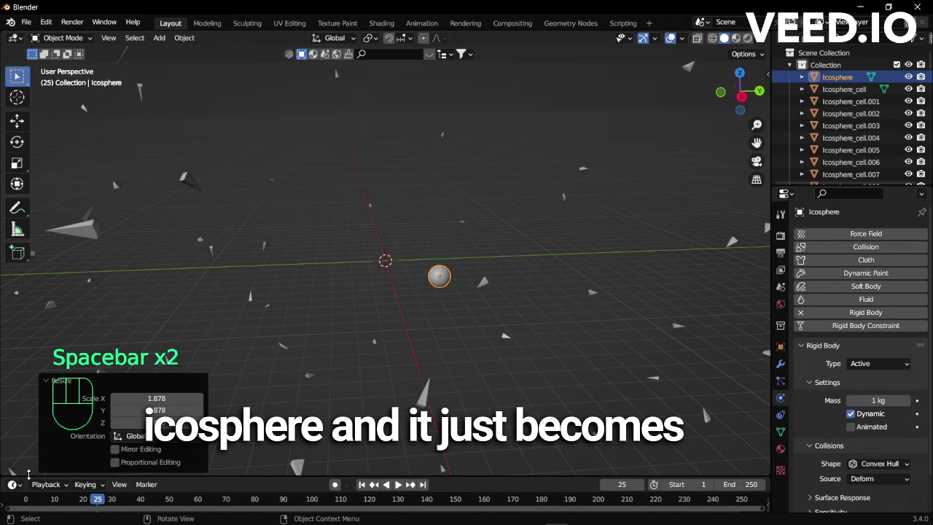
pyautogui.click(24, 502)
# Step: Shrink the core to 0.241, play back the weaker explosion, and rewind to frame 0
pyautogui.scroll(4, 415, 361)
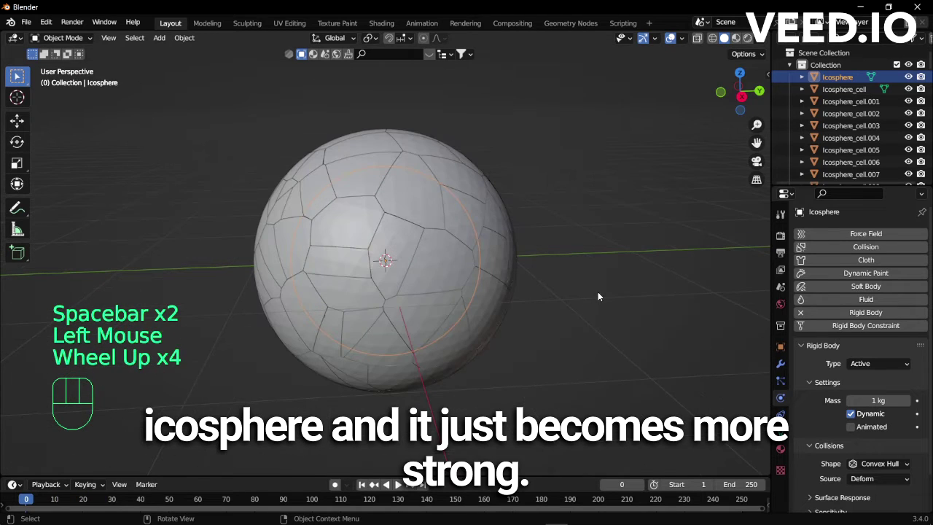
pyautogui.press('s')
pyautogui.click(437, 259)
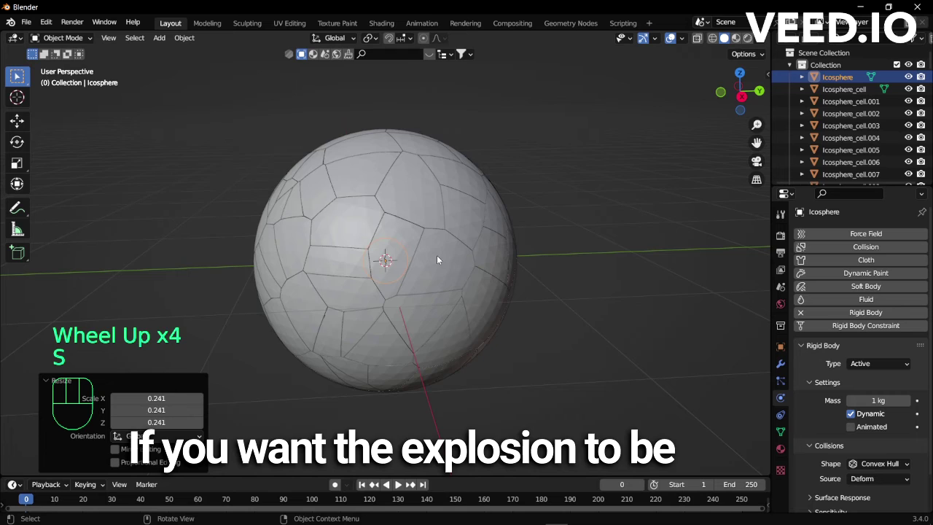
pyautogui.scroll(-2, 437, 260)
pyautogui.scroll(-2, 437, 260)
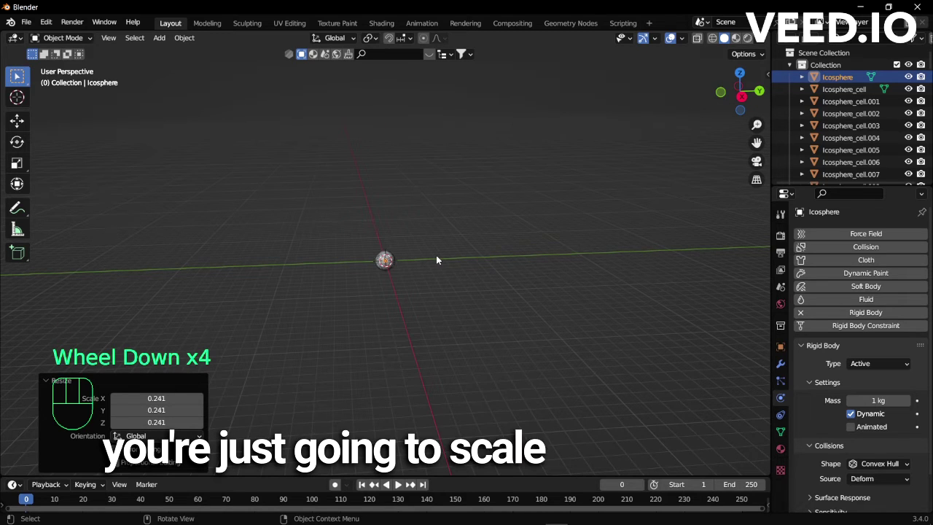
pyautogui.press('space')
pyautogui.scroll(1, 438, 260)
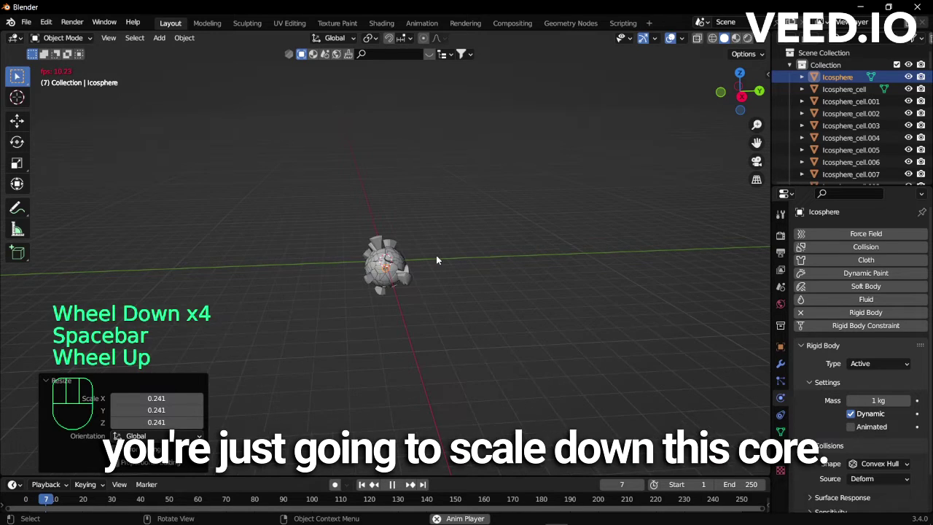
pyautogui.scroll(2, 436, 260)
pyautogui.press('space')
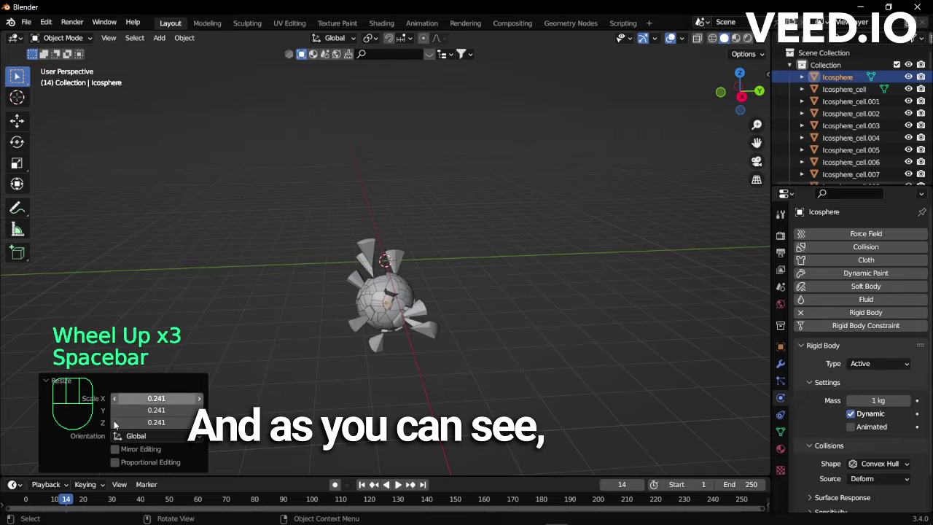
pyautogui.click(28, 497)
# Step: Enlarge the Icosphere core by 2.691
pyautogui.scroll(2, 303, 343)
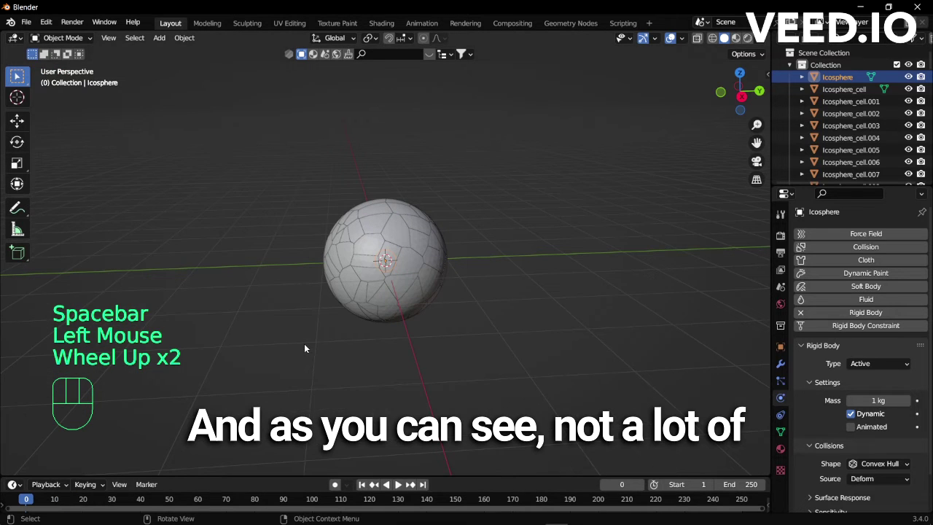
pyautogui.press('s')
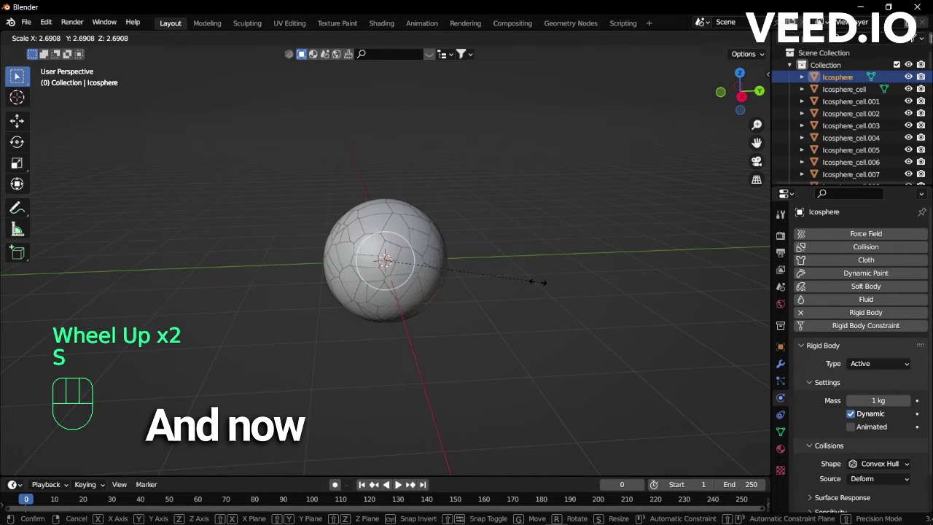
pyautogui.click(538, 285)
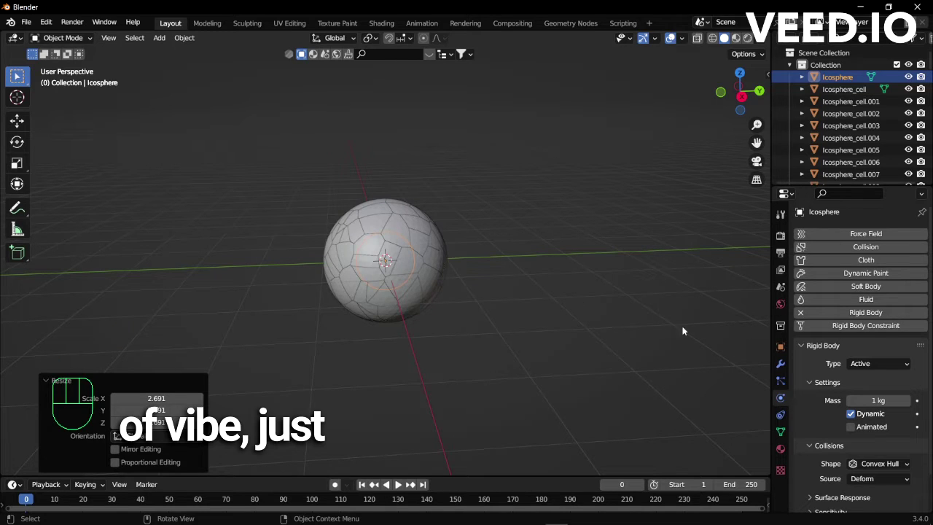
# Step: Turn off scene Gravity, preview the weightless drift, and rewind to frame 0
pyautogui.click(781, 288)
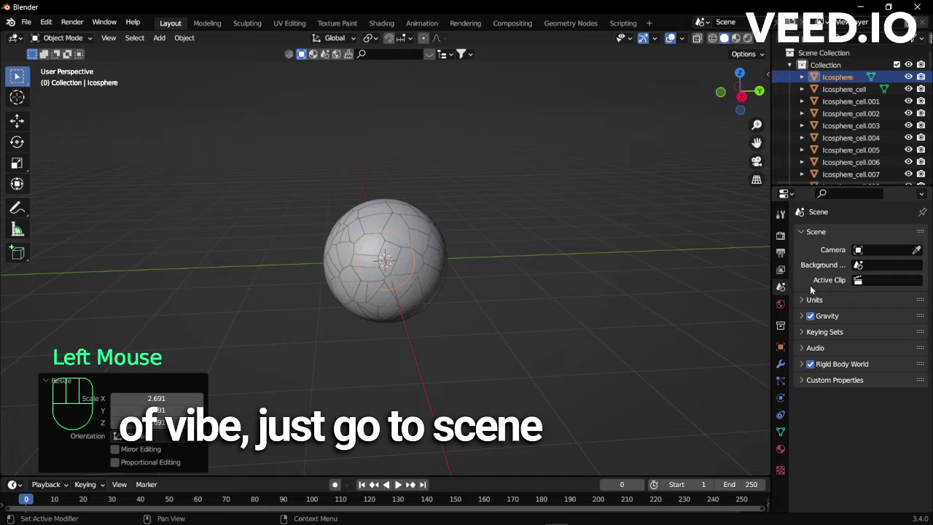
pyautogui.click(811, 315)
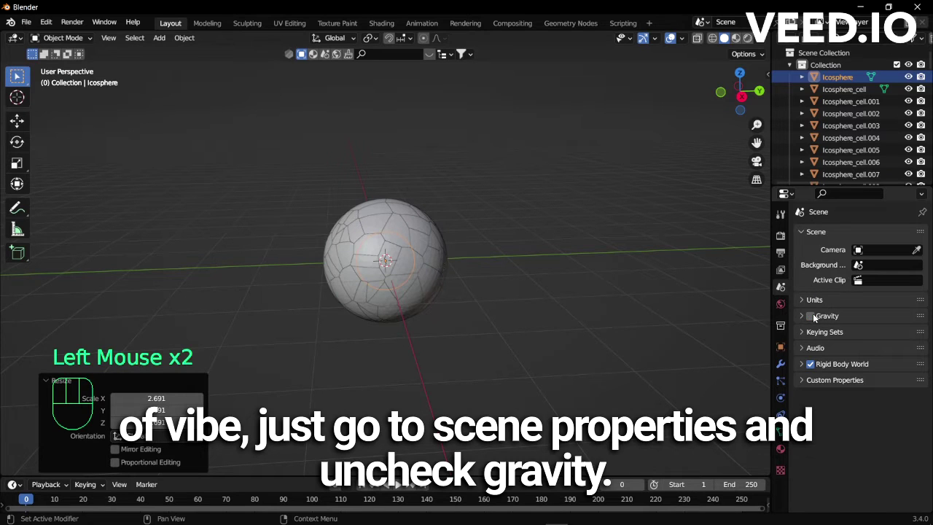
pyautogui.click(398, 485)
pyautogui.scroll(-5, 402, 429)
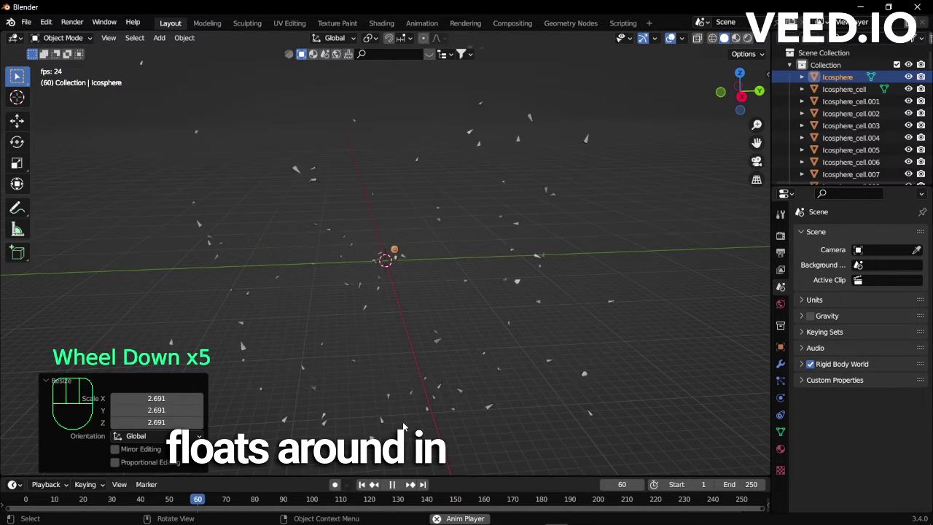
pyautogui.click(391, 484)
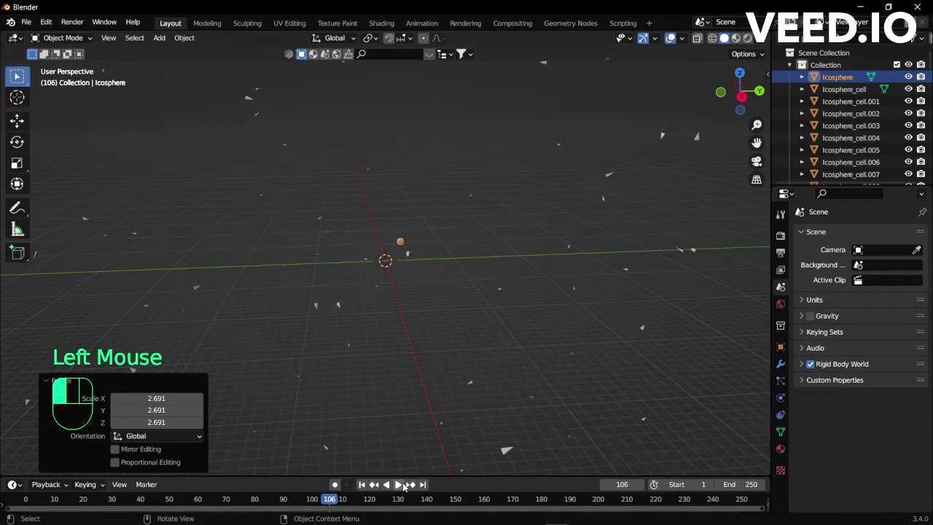
pyautogui.click(361, 484)
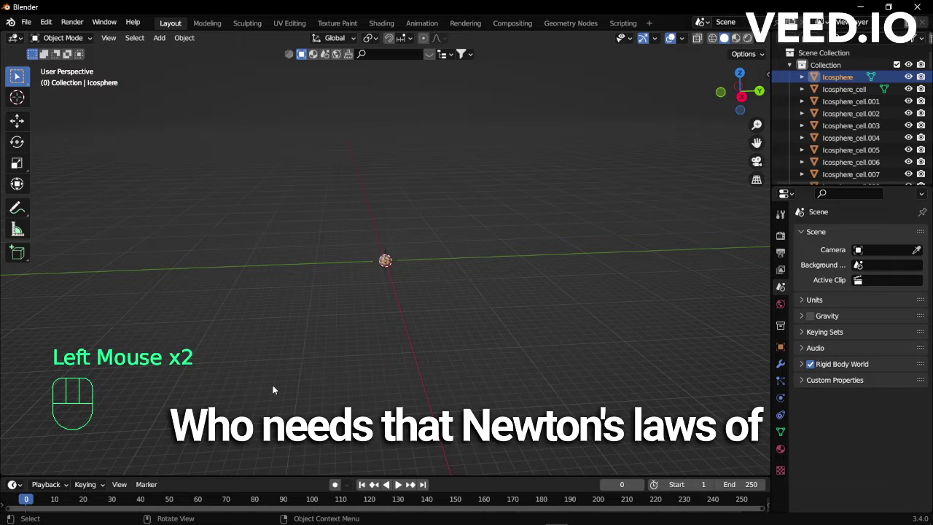
# Step: Orbit around the sphere and deselect the Icosphere
pyautogui.scroll(5, 395, 454)
pyautogui.moveTo(393, 450); pyautogui.dragTo(343, 431, button='middle')
pyautogui.scroll(2, 350, 435)
pyautogui.click(343, 432)
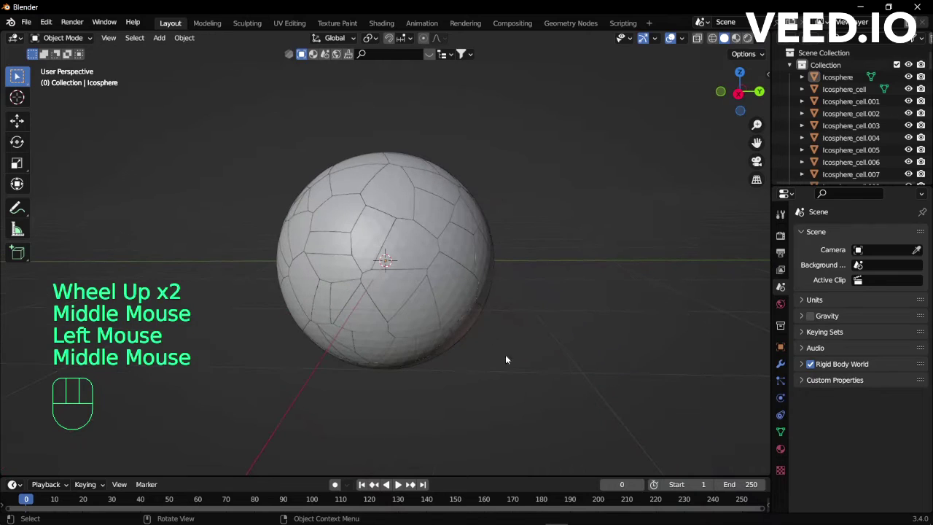
pyautogui.scroll(-2, 460, 301)
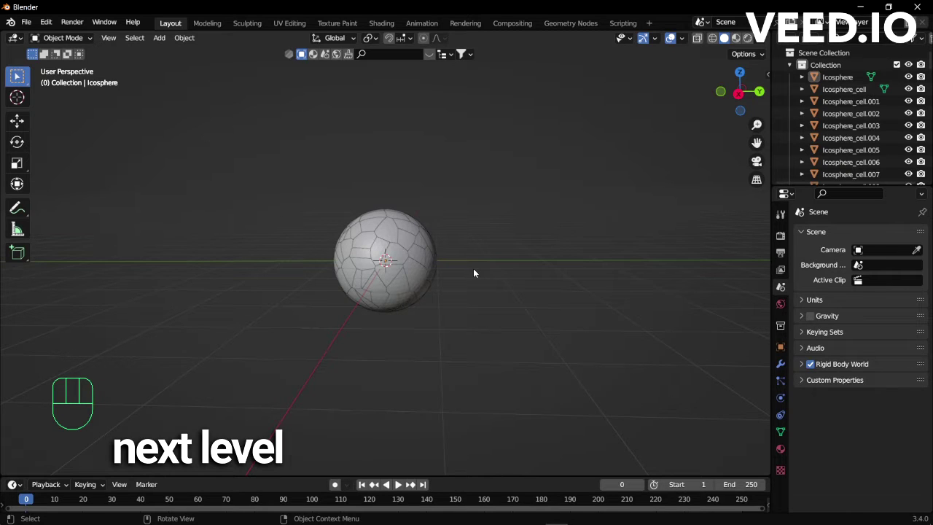
# Step: Add a cube and scale it up to 2.481
pyautogui.hotkey('shift', 'a')
pyautogui.moveTo(472, 269)
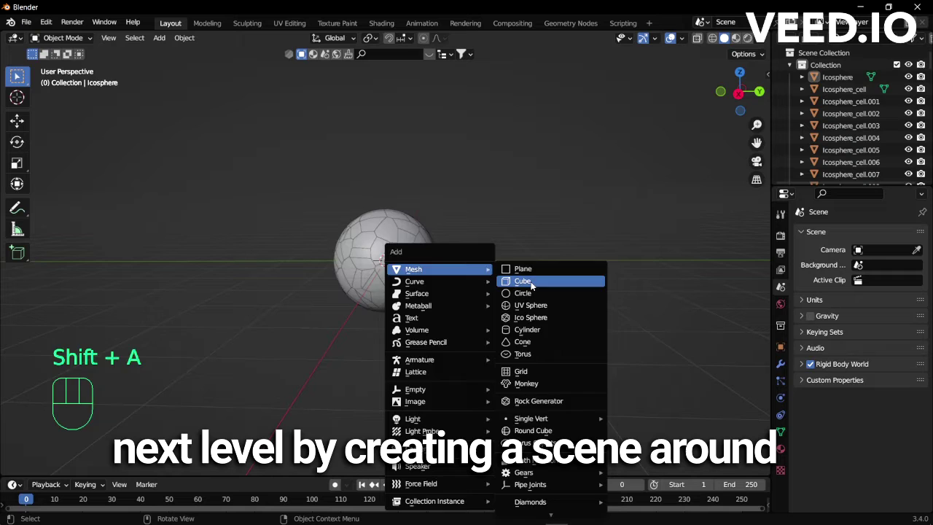
pyautogui.click(531, 283)
pyautogui.scroll(2, 492, 284)
pyautogui.press('s')
pyautogui.click(483, 281)
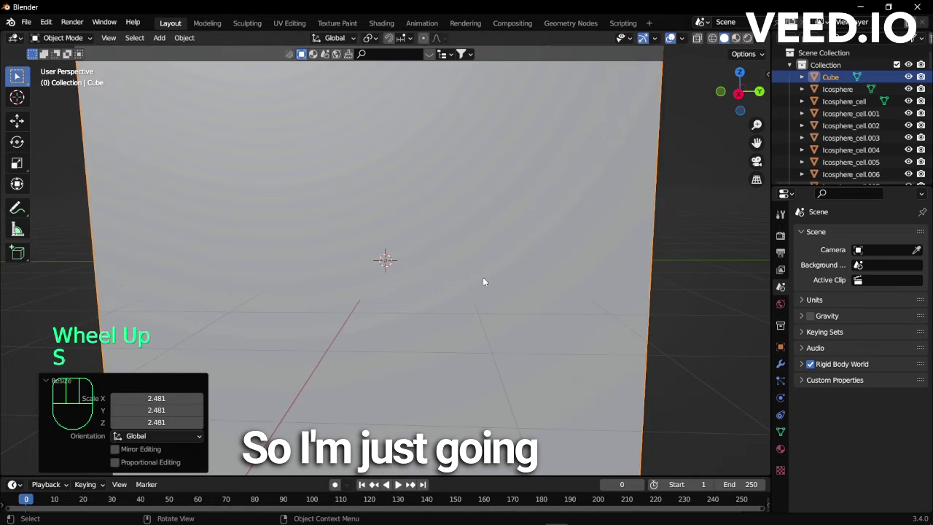
pyautogui.scroll(-2, 483, 281)
# Step: Delete the cube's front face to make an open-fronted box
pyautogui.press('Tab')
pyautogui.press('3')
pyautogui.click(419, 263)
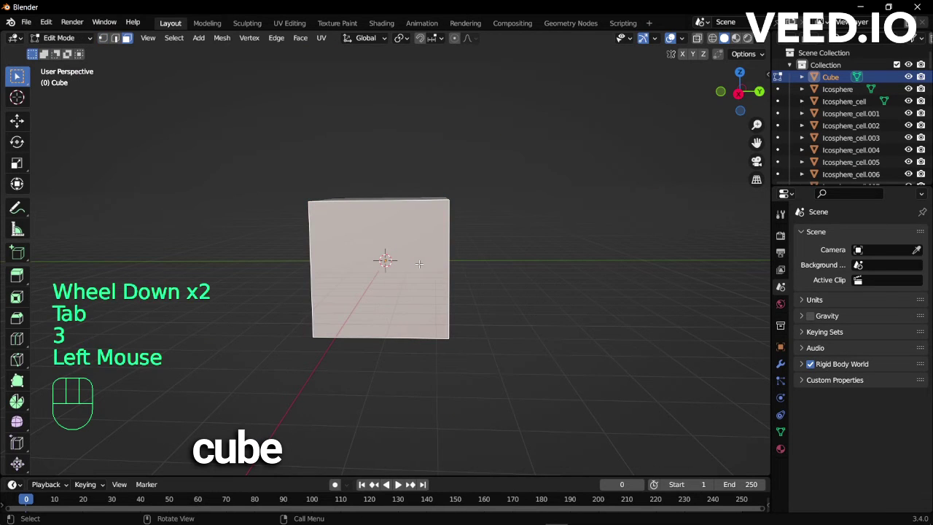
pyautogui.press('x')
pyautogui.click(418, 263)
pyautogui.press('Tab')
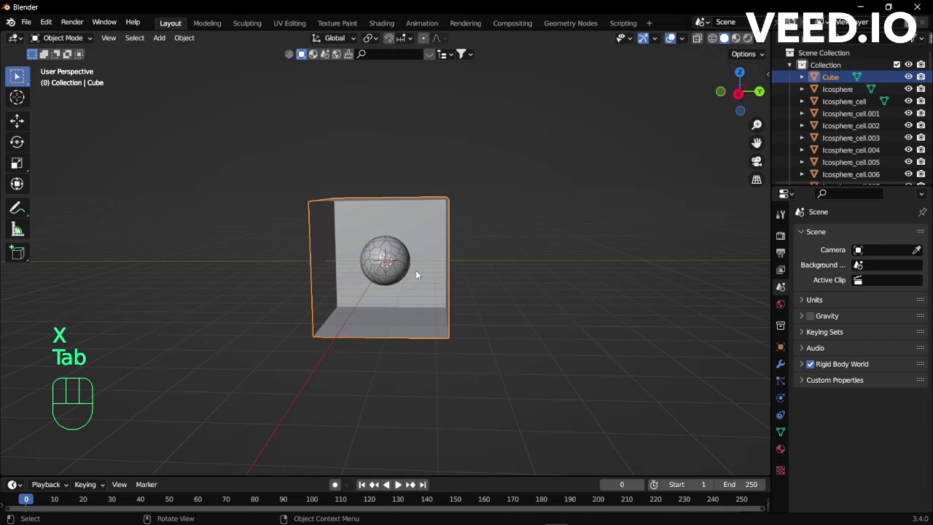
# Step: Stretch the box to 2.807 along Y and 2.595 along X
pyautogui.press('s')
pyautogui.press('y')
pyautogui.click(472, 287)
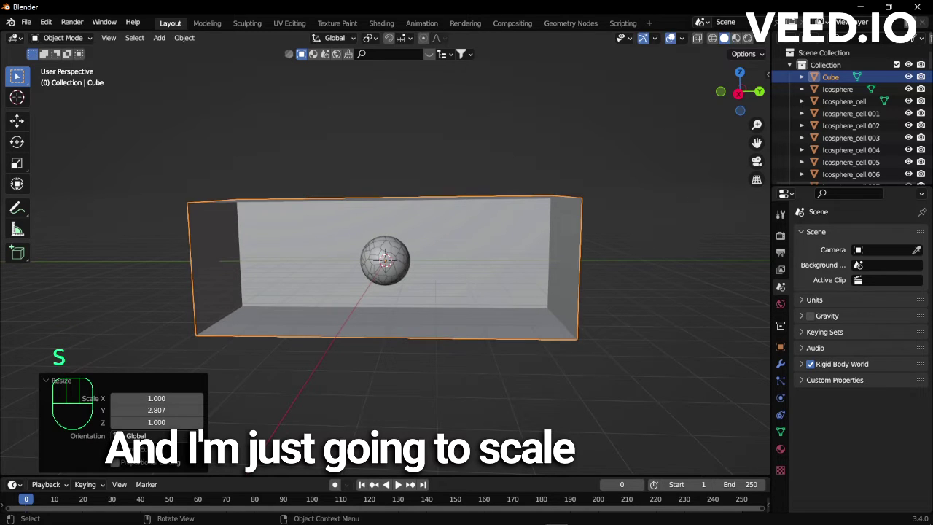
pyautogui.press('s')
pyautogui.click(458, 260)
pyautogui.scroll(3, 458, 260)
pyautogui.moveTo(457, 260); pyautogui.dragTo(467, 253, button='middle')
pyautogui.scroll(-2, 461, 258)
pyautogui.scroll(2, 467, 254)
pyautogui.scroll(-2, 467, 254)
pyautogui.middleClick(467, 253)
# Step: Play the simulation until the sphere shatters through the box walls, then stop
pyautogui.press('space')
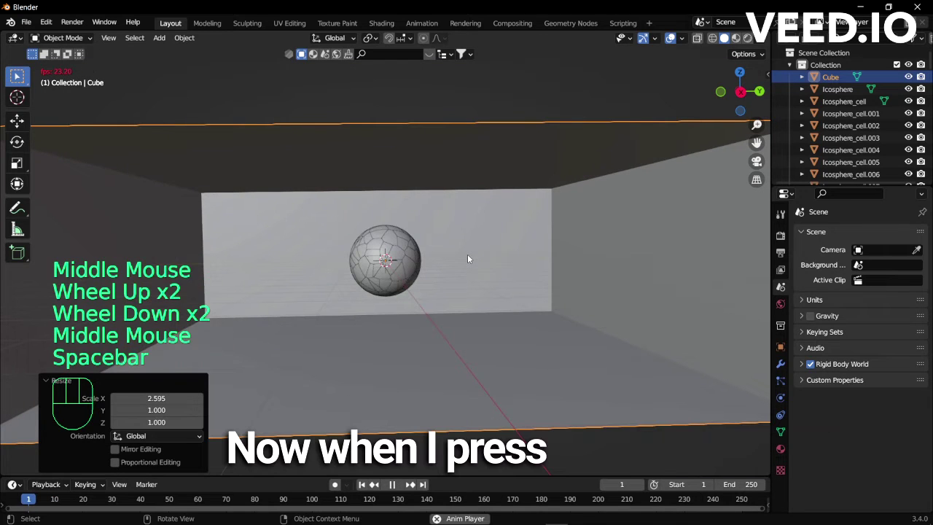
pyautogui.press('space')
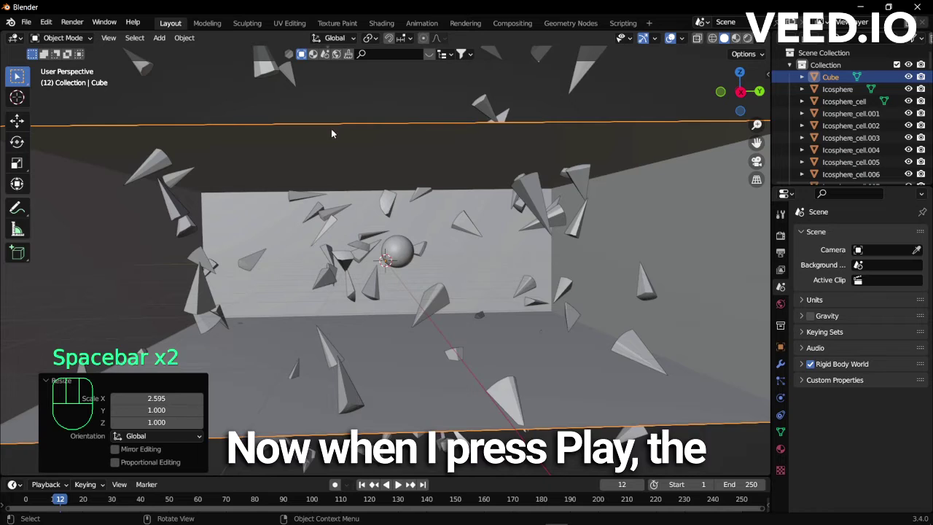
pyautogui.scroll(-3, 411, 195)
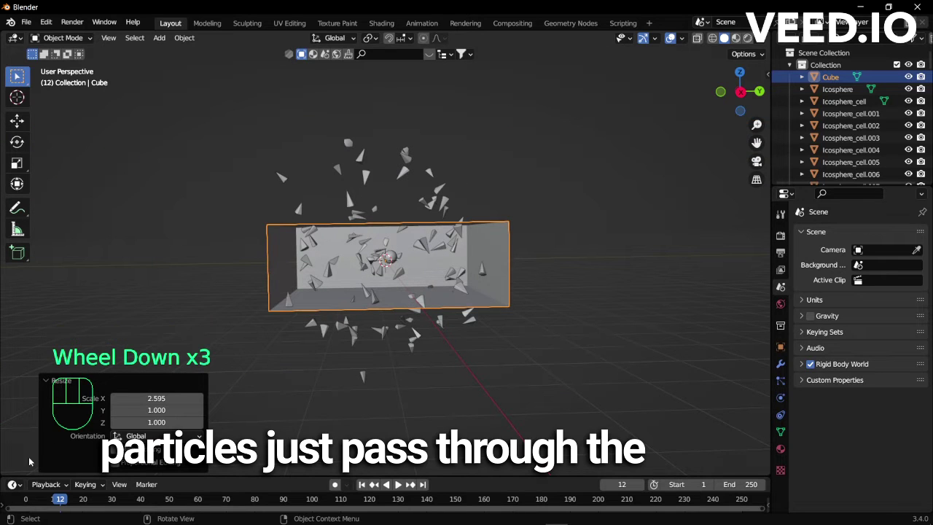
# Step: Back at frame 1, make the box a Passive rigid body with a Mesh collision shape
pyautogui.click(27, 500)
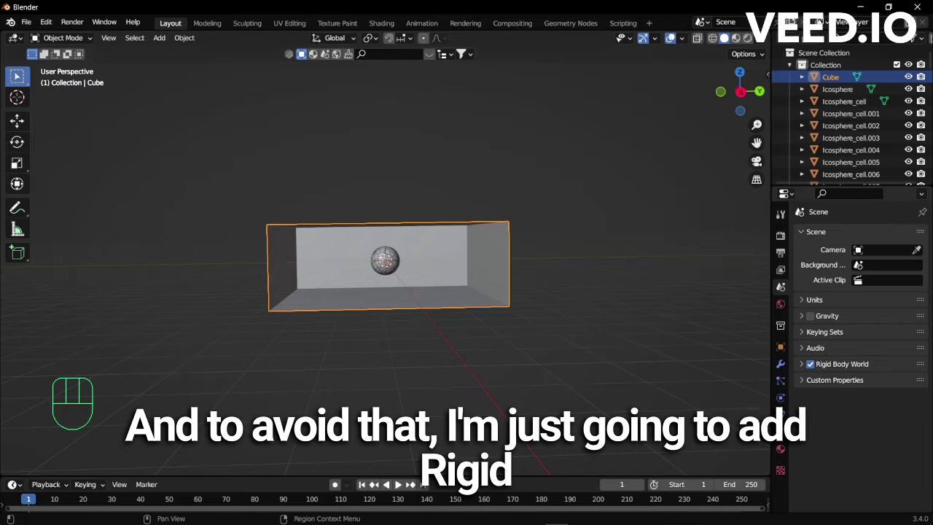
pyautogui.click(781, 397)
pyautogui.click(849, 315)
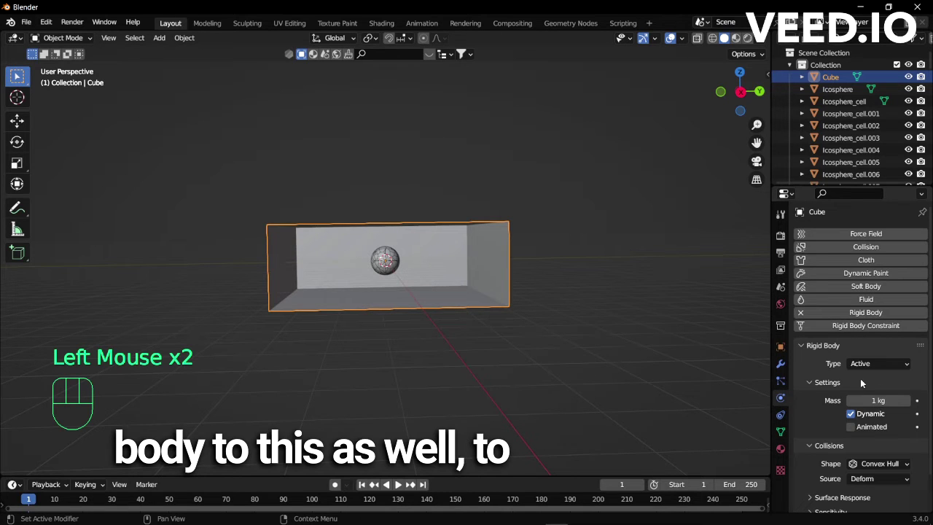
pyautogui.click(873, 360)
pyautogui.click(874, 392)
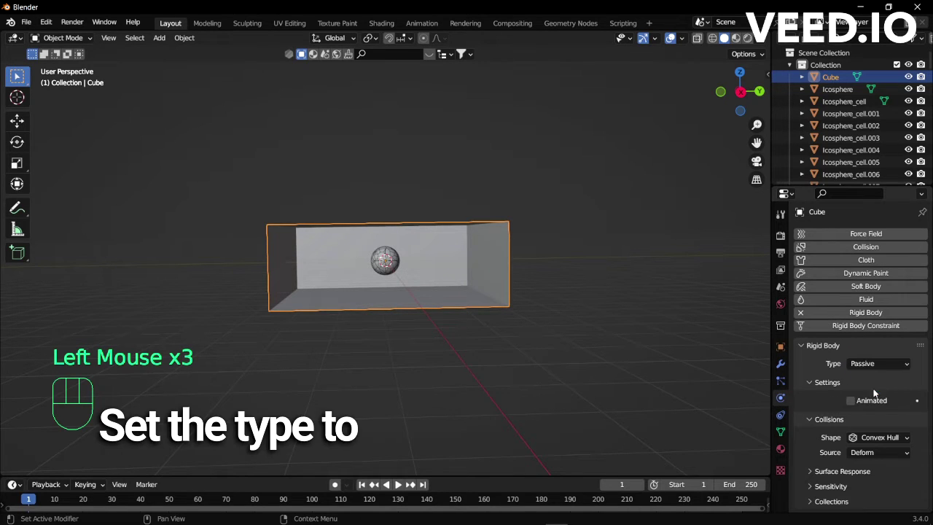
pyautogui.click(869, 439)
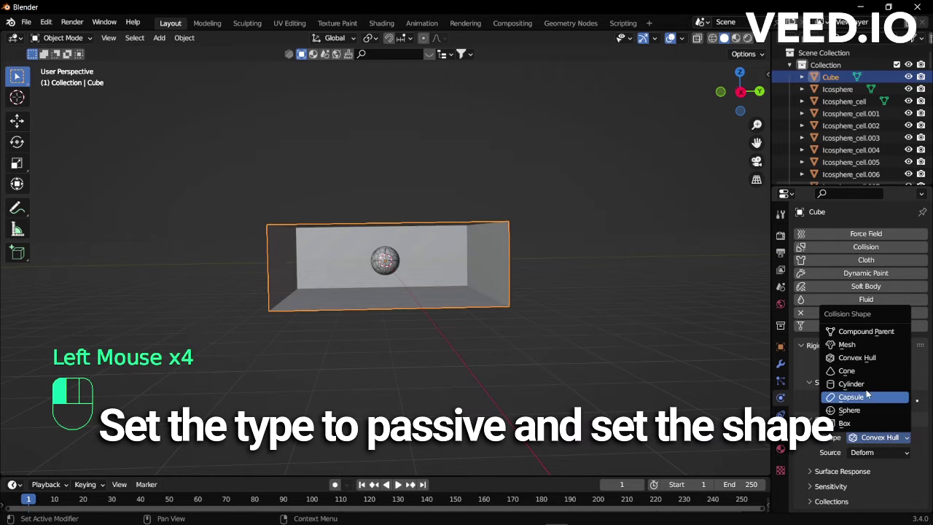
pyautogui.click(865, 347)
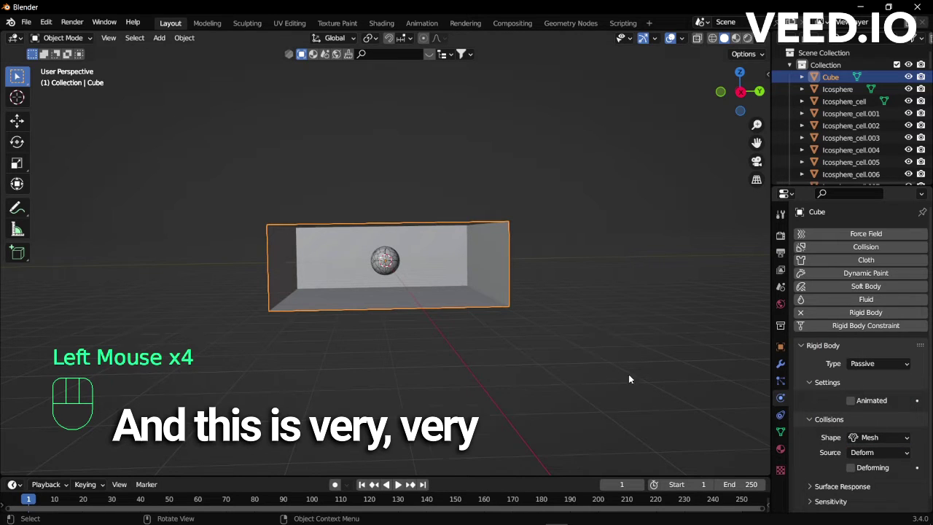
# Step: Orbit into the box and play the explosion to test fragment collisions
pyautogui.scroll(-2, 557, 357)
pyautogui.scroll(2, 555, 355)
pyautogui.scroll(2, 555, 356)
pyautogui.moveTo(555, 355); pyautogui.dragTo(553, 354, button='middle')
pyautogui.press('space')
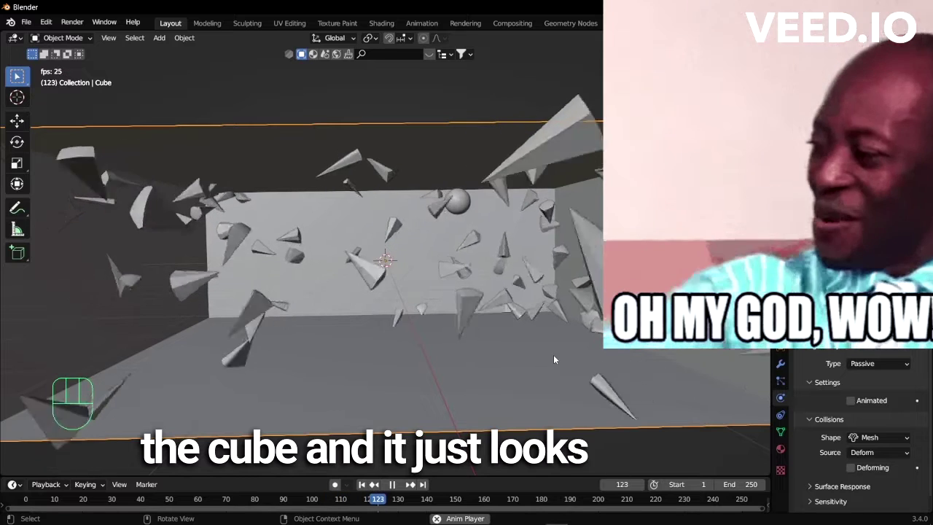
pyautogui.press('space')
# Step: Rewind to frame 0, switch to Rendered shading, and render with Cycles on GPU Compute
pyautogui.click(25, 500)
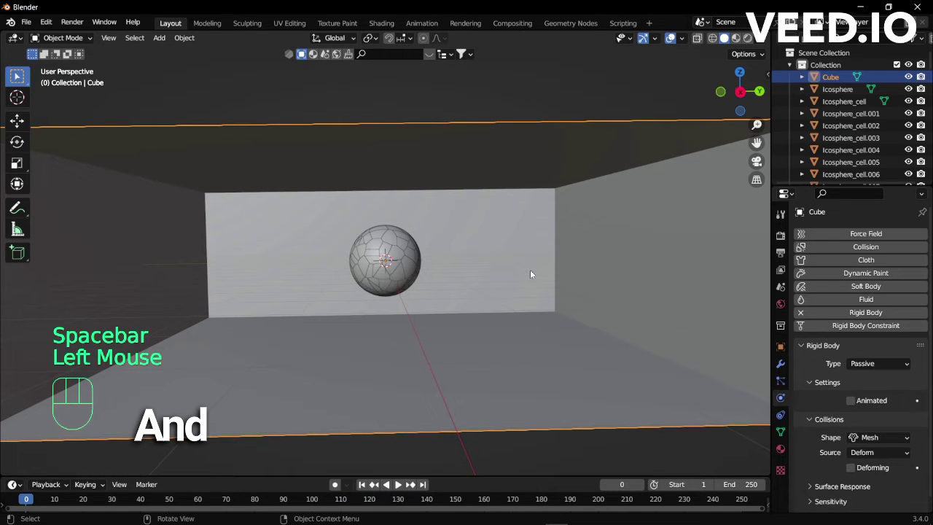
pyautogui.click(748, 39)
pyautogui.click(780, 235)
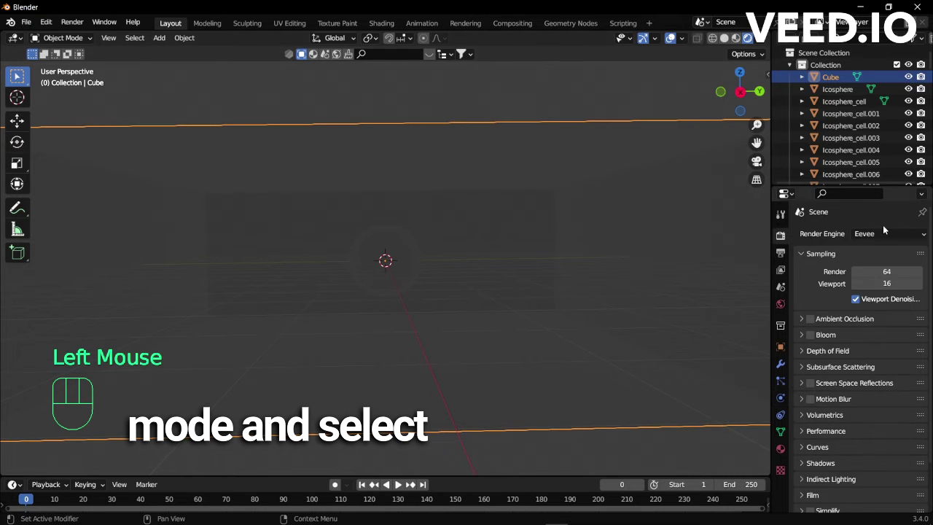
pyautogui.click(881, 232)
pyautogui.click(869, 274)
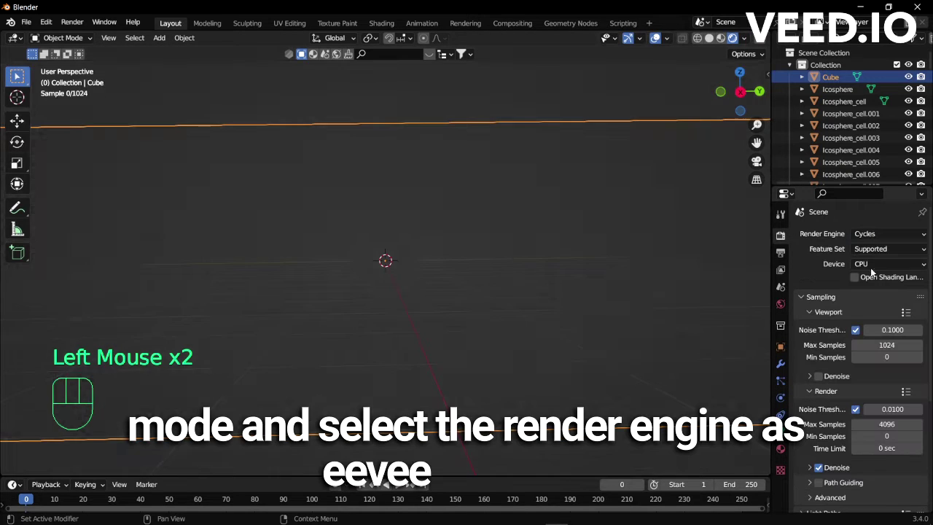
pyautogui.click(884, 264)
pyautogui.click(875, 291)
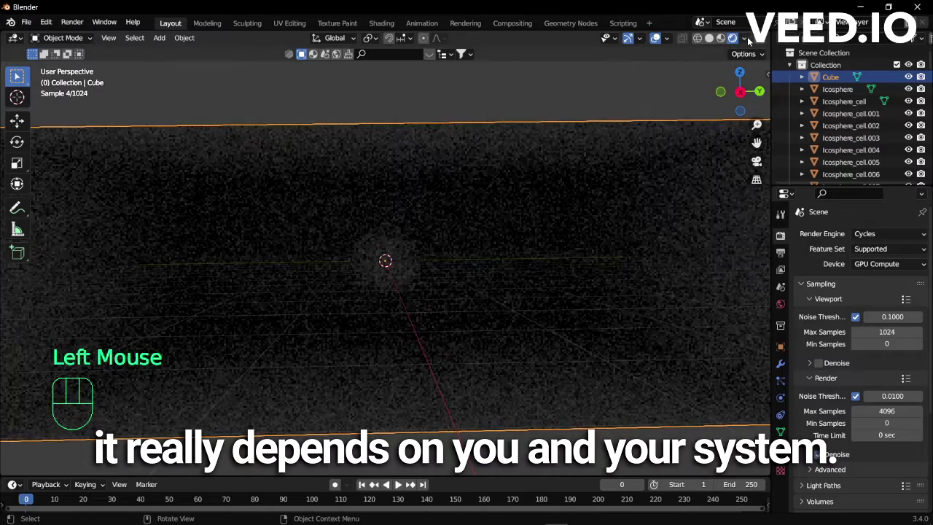
# Step: Turn off Scene World lighting in the viewport preview
pyautogui.click(744, 39)
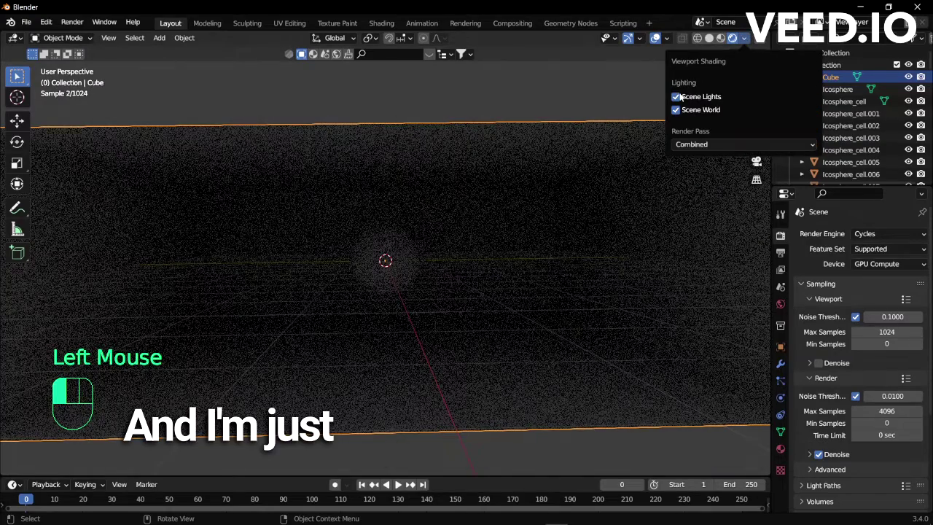
pyautogui.click(675, 109)
pyautogui.scroll(2, 518, 228)
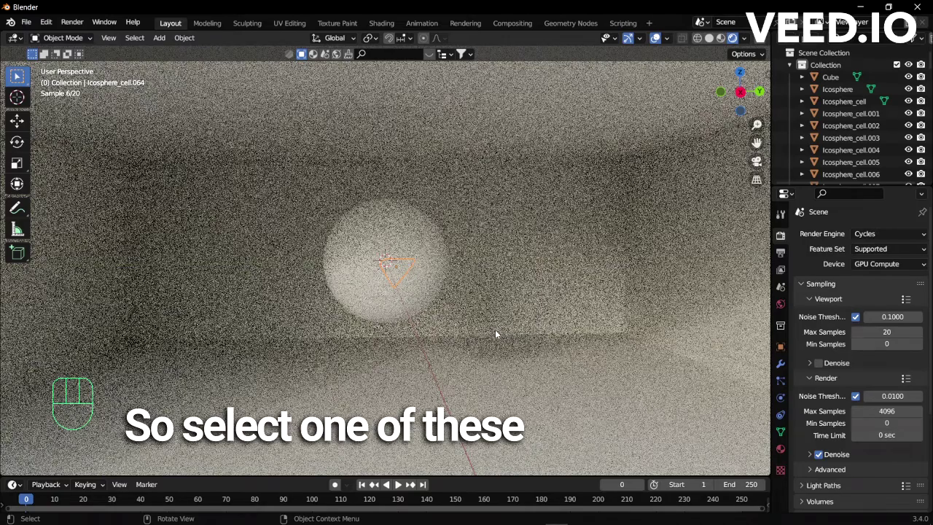
# Step: Create a new material on the fragment with a gold-orange Base Color
pyautogui.click(780, 449)
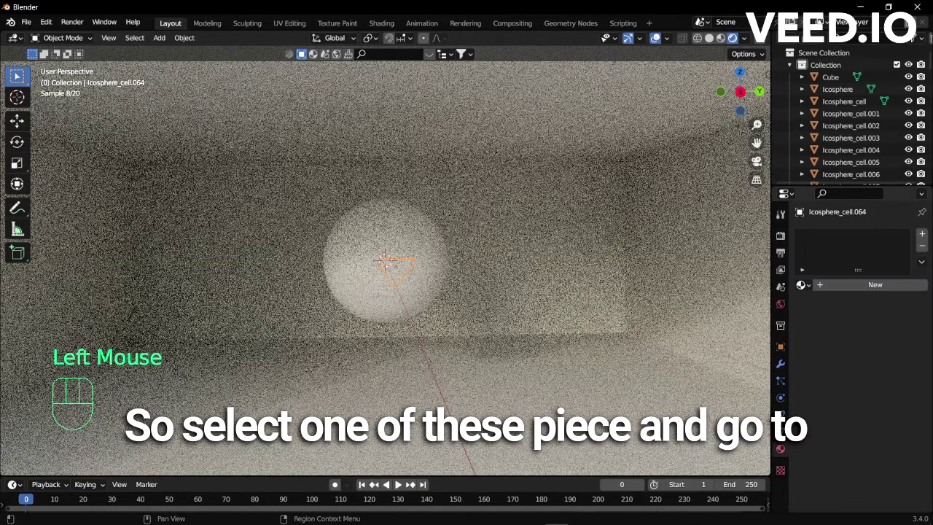
pyautogui.click(893, 285)
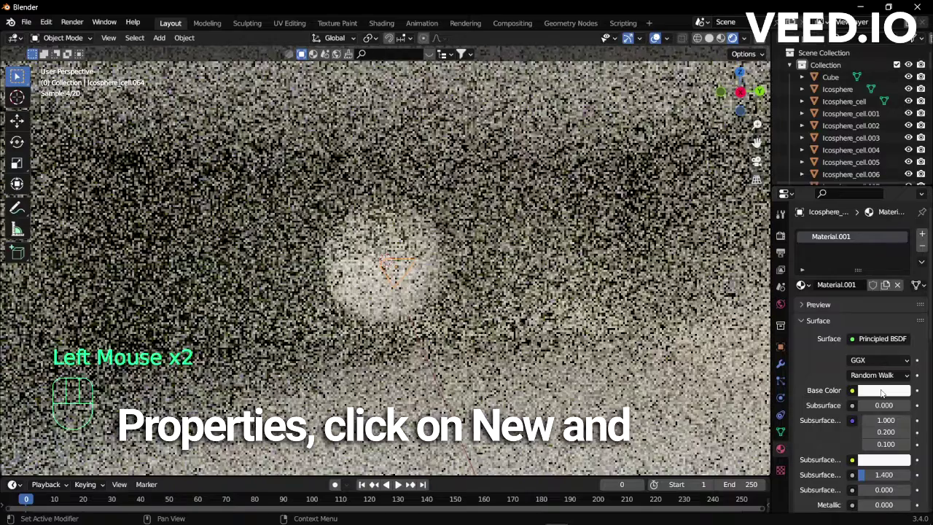
pyautogui.click(881, 392)
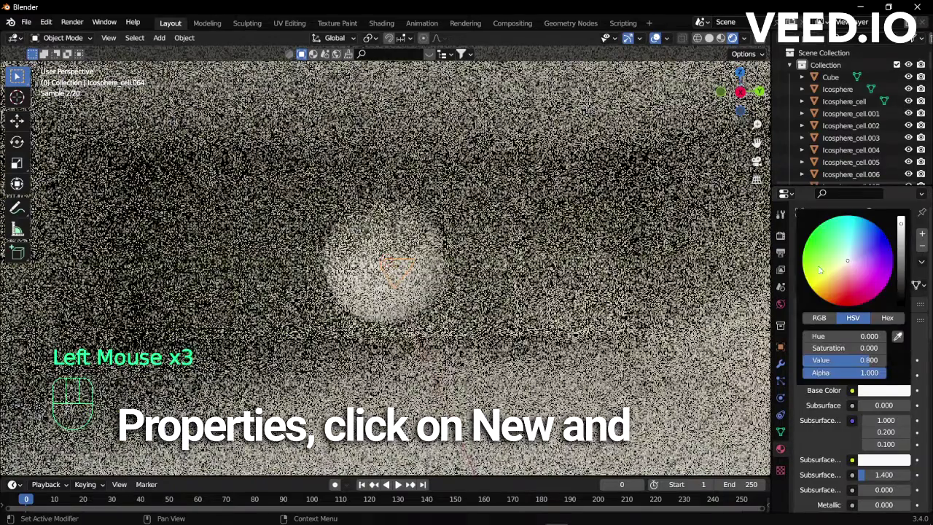
pyautogui.click(827, 282)
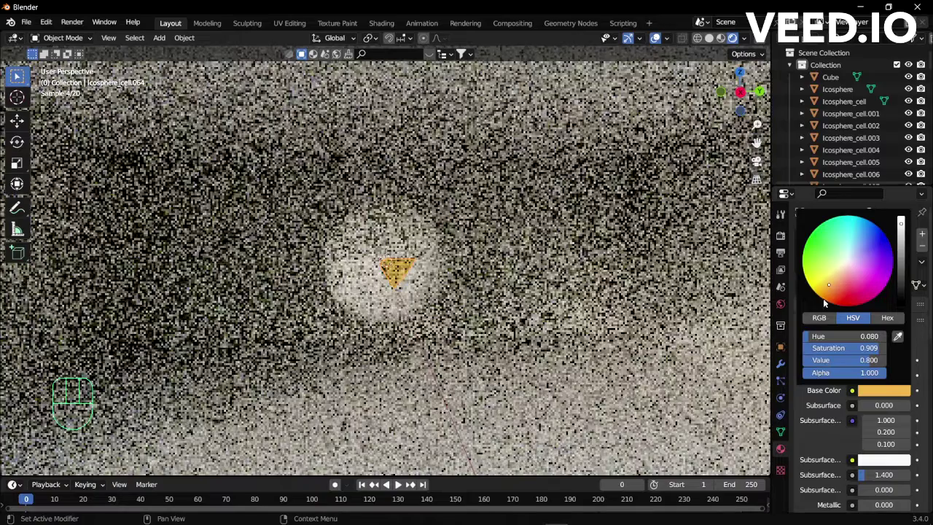
# Step: Set the material's Metallic value to 0.500
pyautogui.scroll(-3, 874, 441)
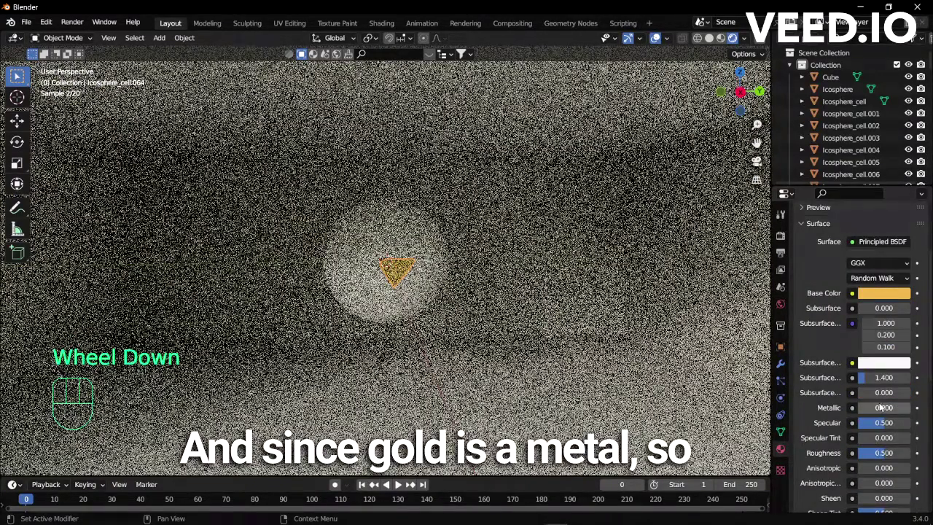
pyautogui.click(879, 406)
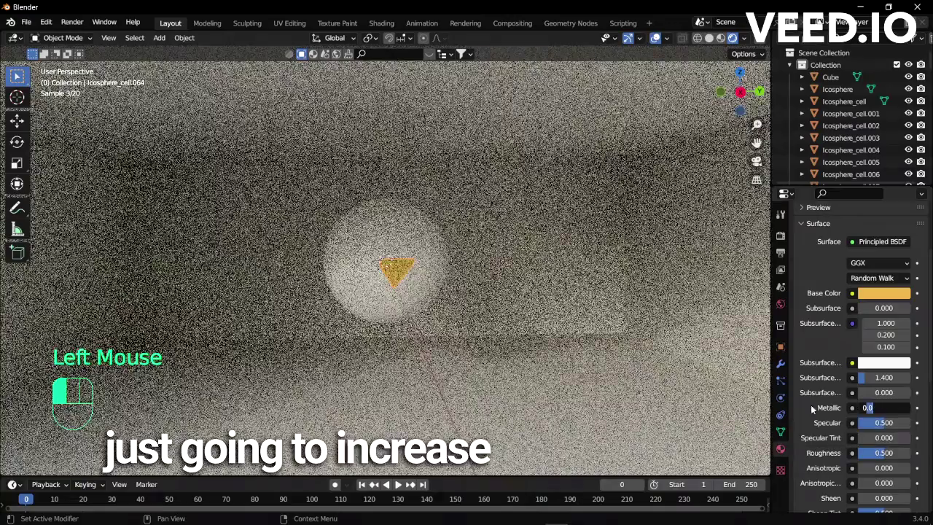
pyautogui.press('Return')
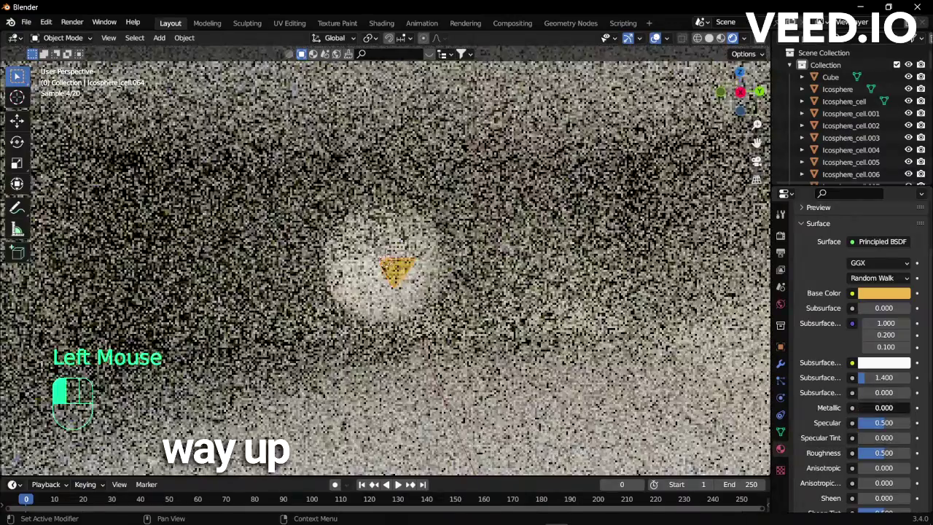
pyautogui.moveTo(879, 406); pyautogui.dragTo(902, 407)
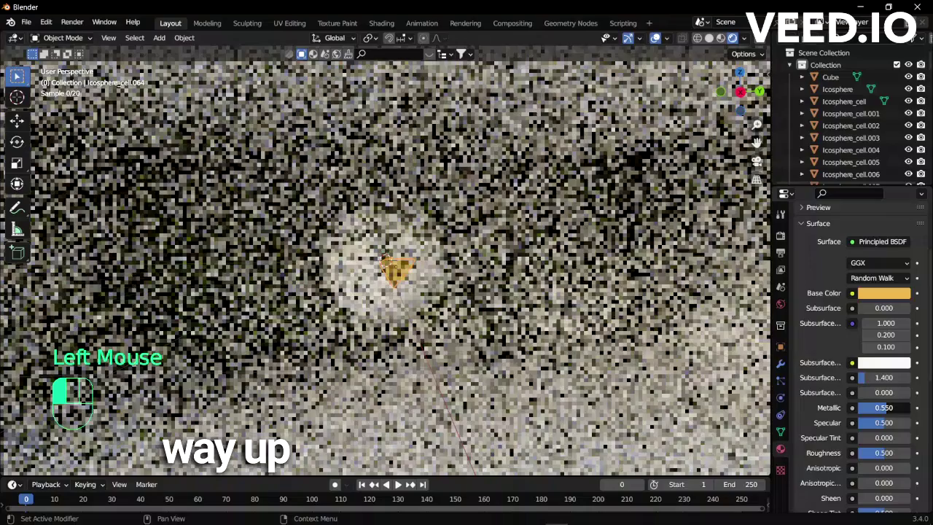
pyautogui.doubleClick(883, 407)
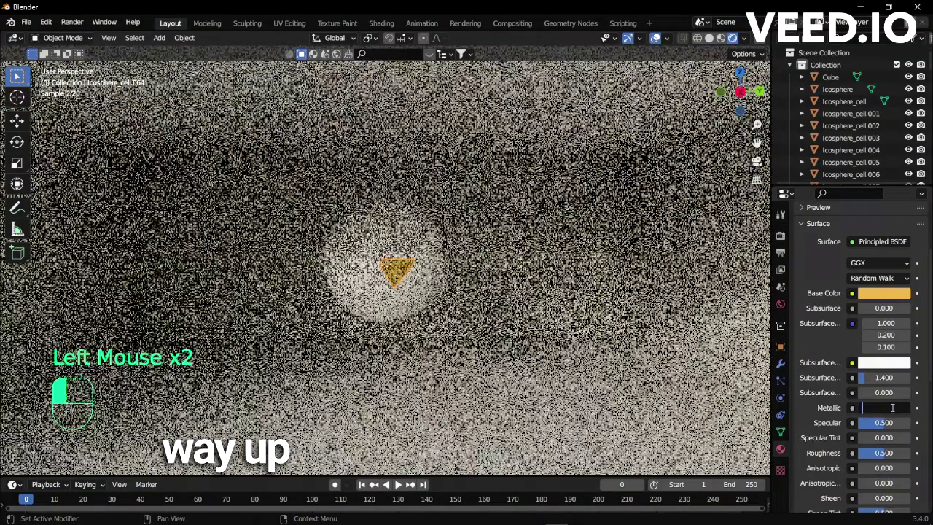
pyautogui.scroll(-4, 886, 413)
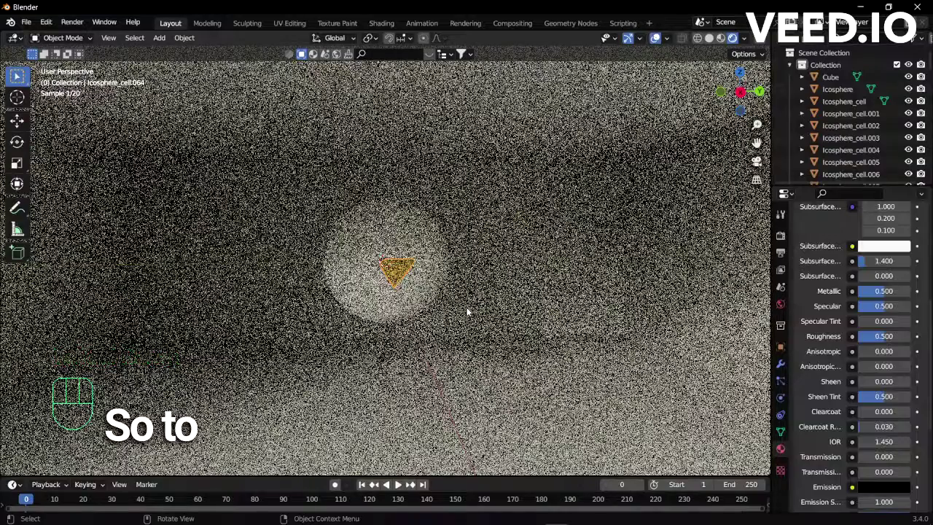
# Step: Select all sphere fragments by inverting the box selection, with the gold fragment active
pyautogui.click(467, 312)
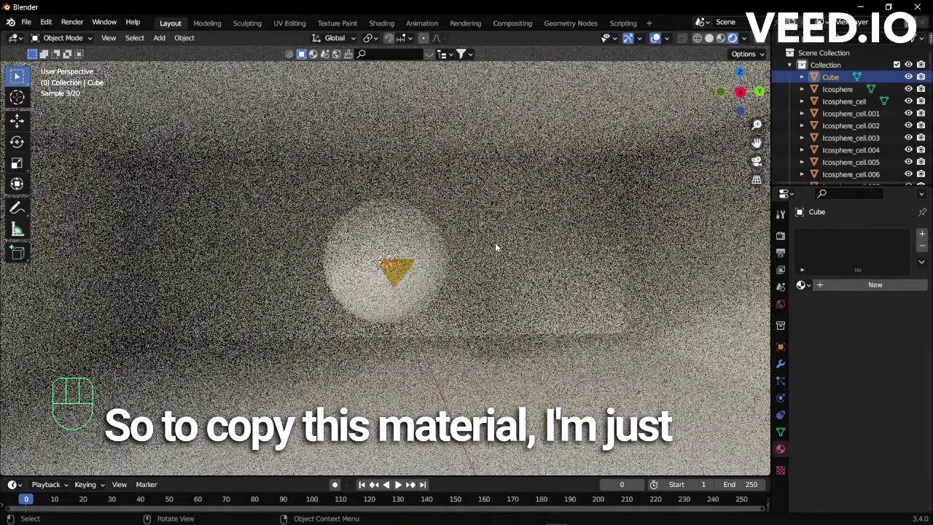
pyautogui.click(498, 246)
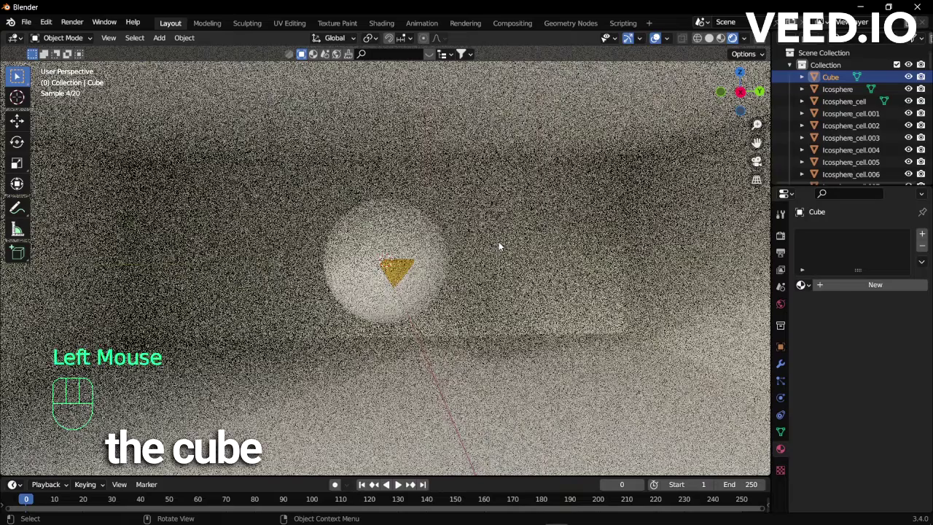
pyautogui.hotkey('ctrl', 'i')
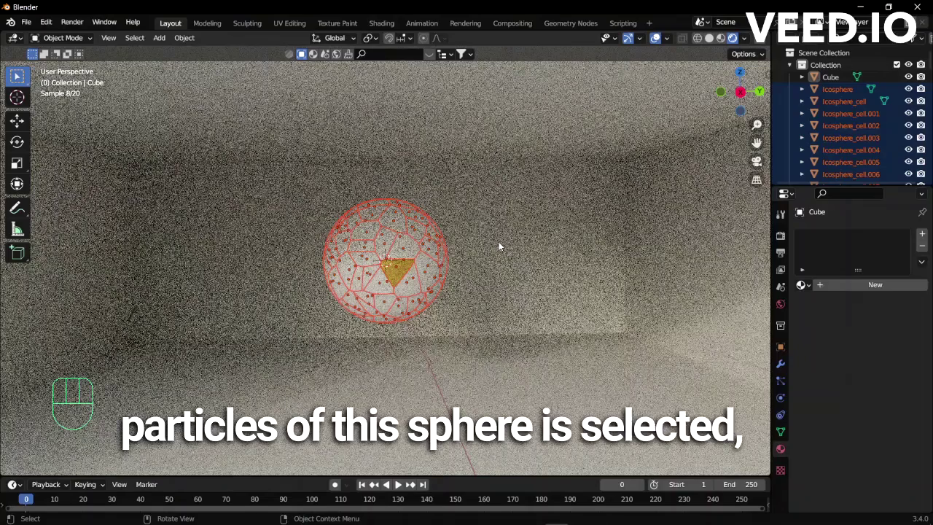
pyautogui.scroll(3, 408, 273)
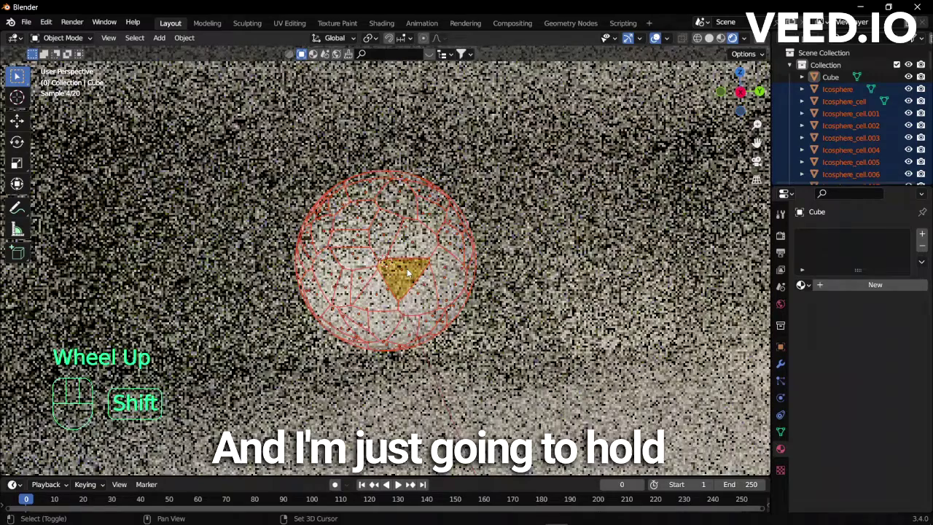
pyautogui.keyDown('shift'); pyautogui.click(408, 274); pyautogui.keyUp('shift')
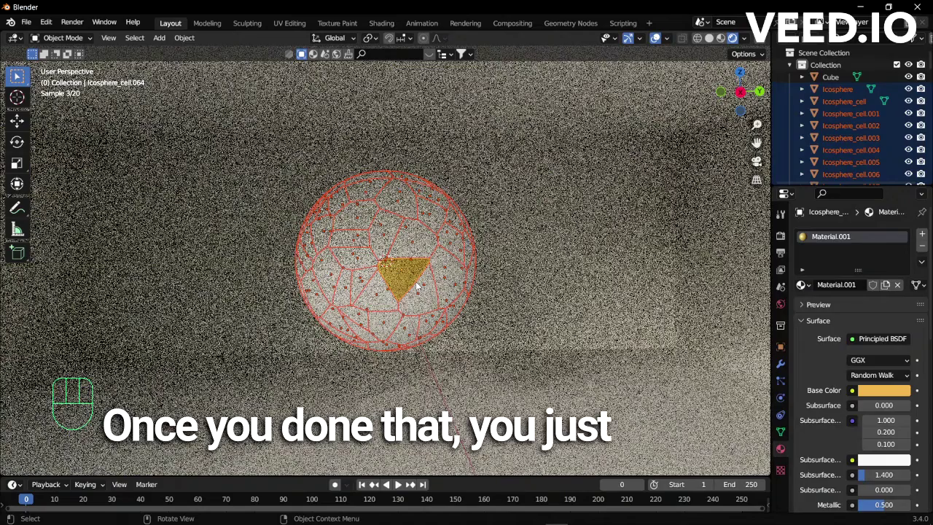
# Step: Link the gold Material.001 from the active fragment to all selected fragments
pyautogui.hotkey('ctrl', 'l')
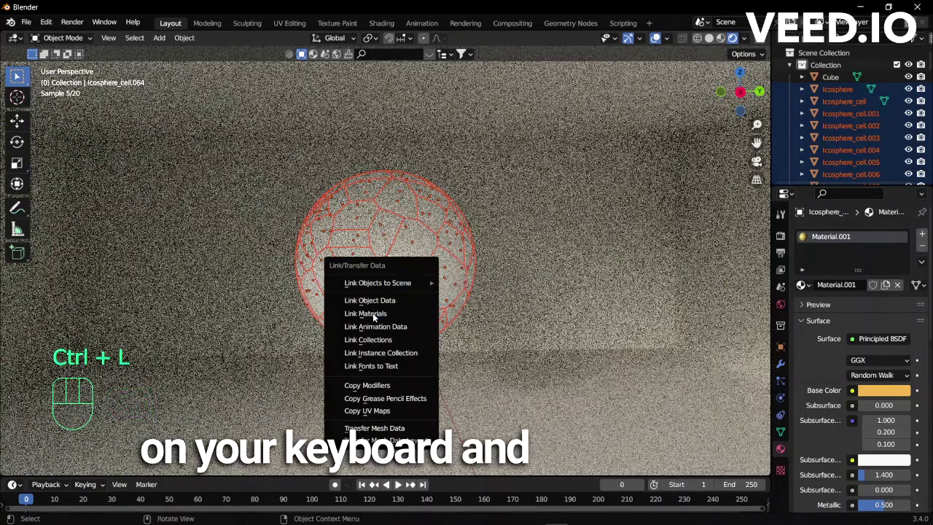
pyautogui.click(373, 313)
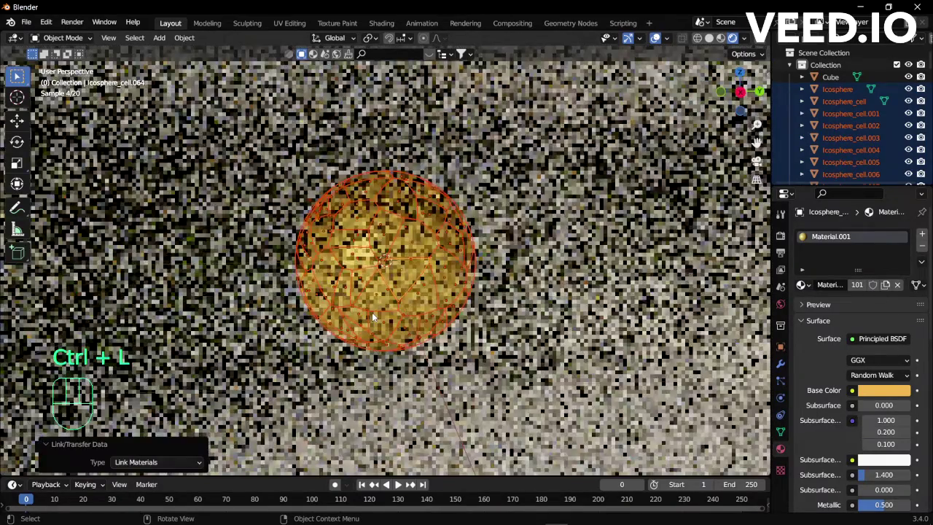
pyautogui.scroll(-1, 372, 312)
pyautogui.scroll(-5, 371, 312)
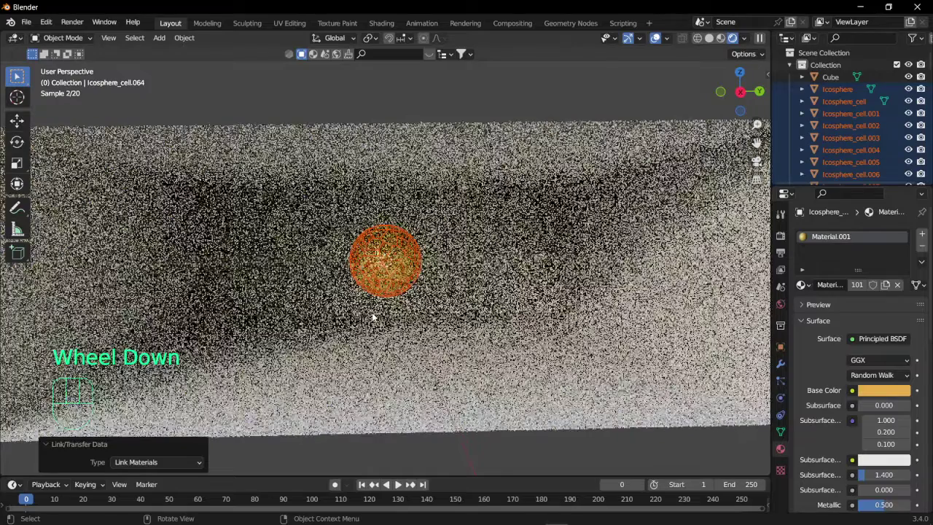